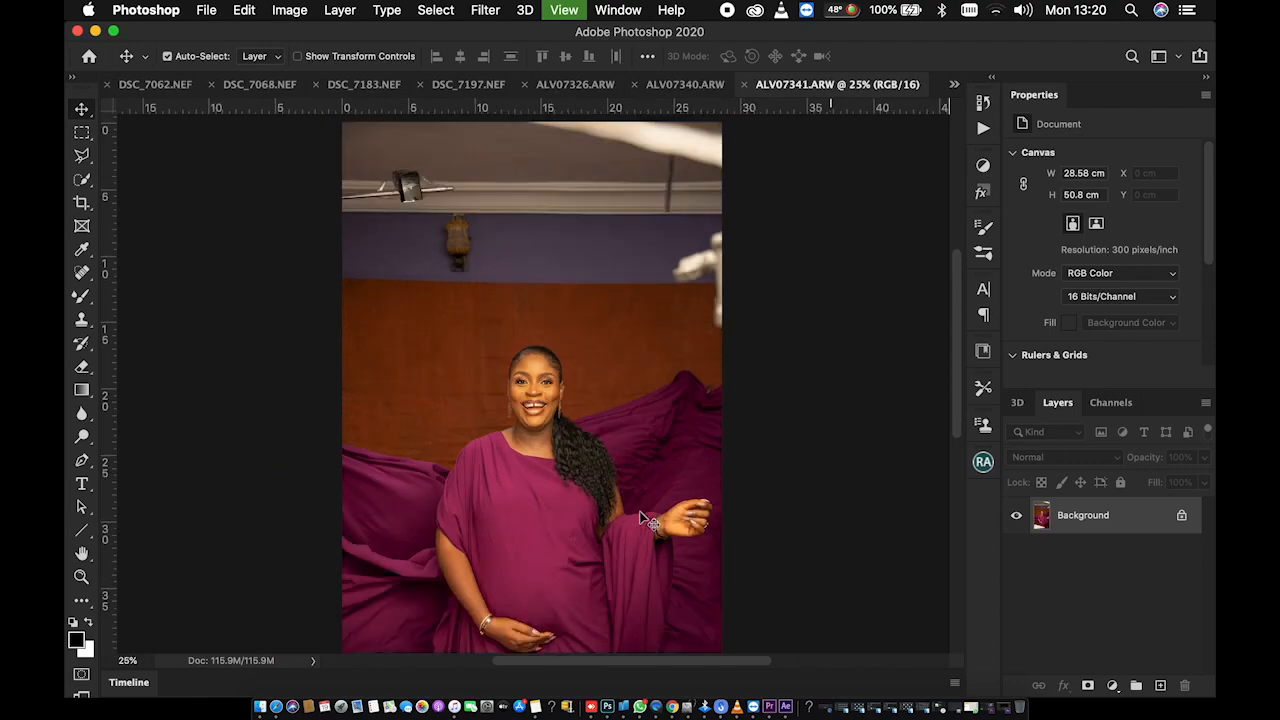
Step: Crop the photo to a 4:5 ratio at full width, framing the woman and cutting off the ceiling and floor
key("super+minus")
key("super+equal")
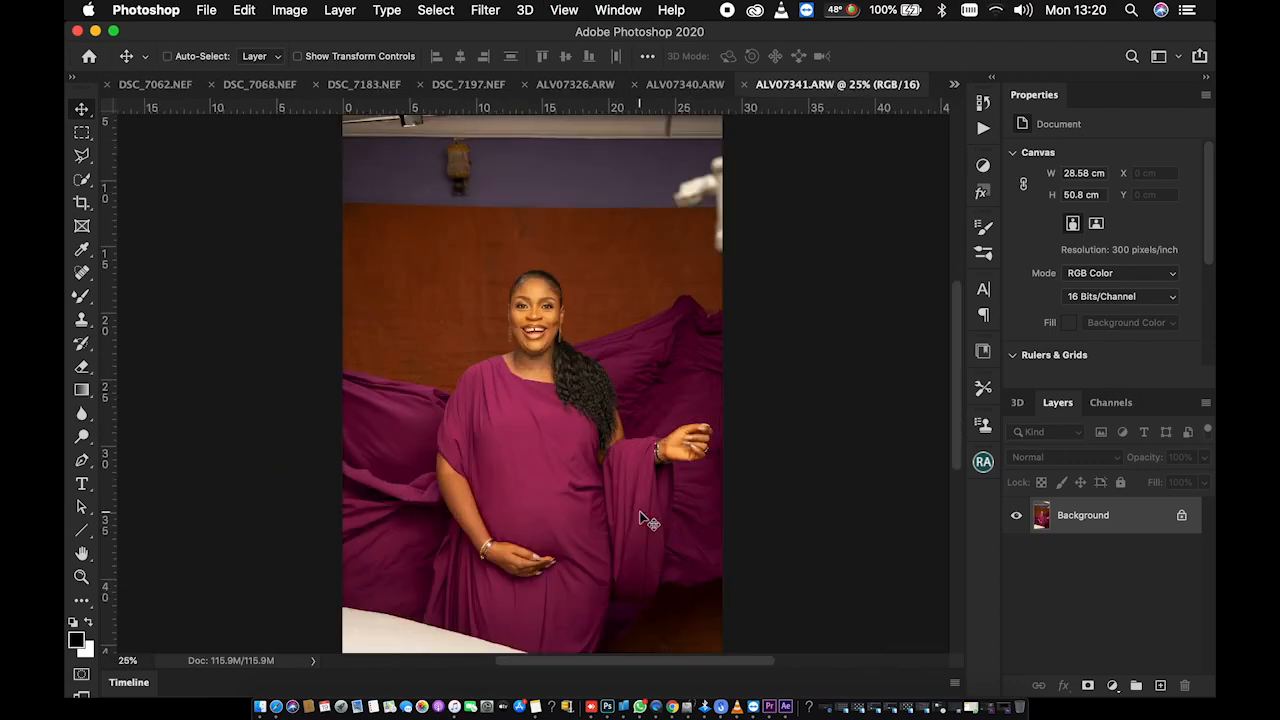
key("c")
key("o")
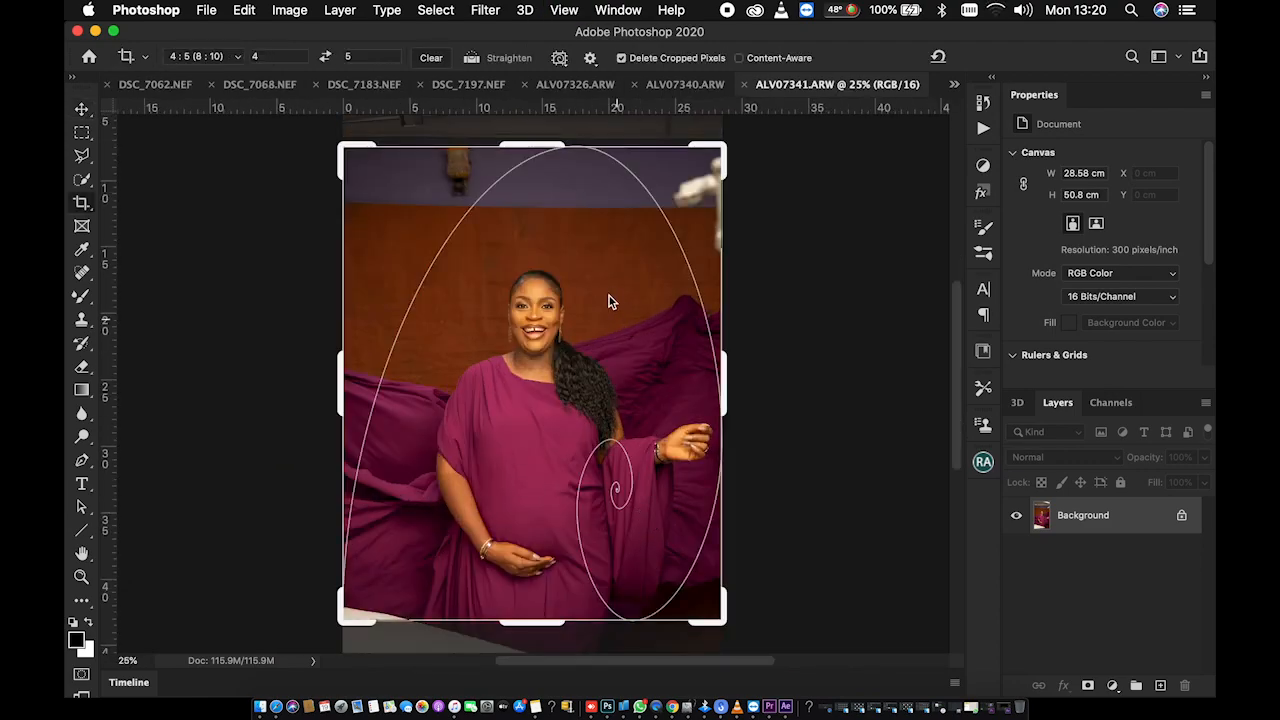
left_click_drag(608, 334, 601, 309)
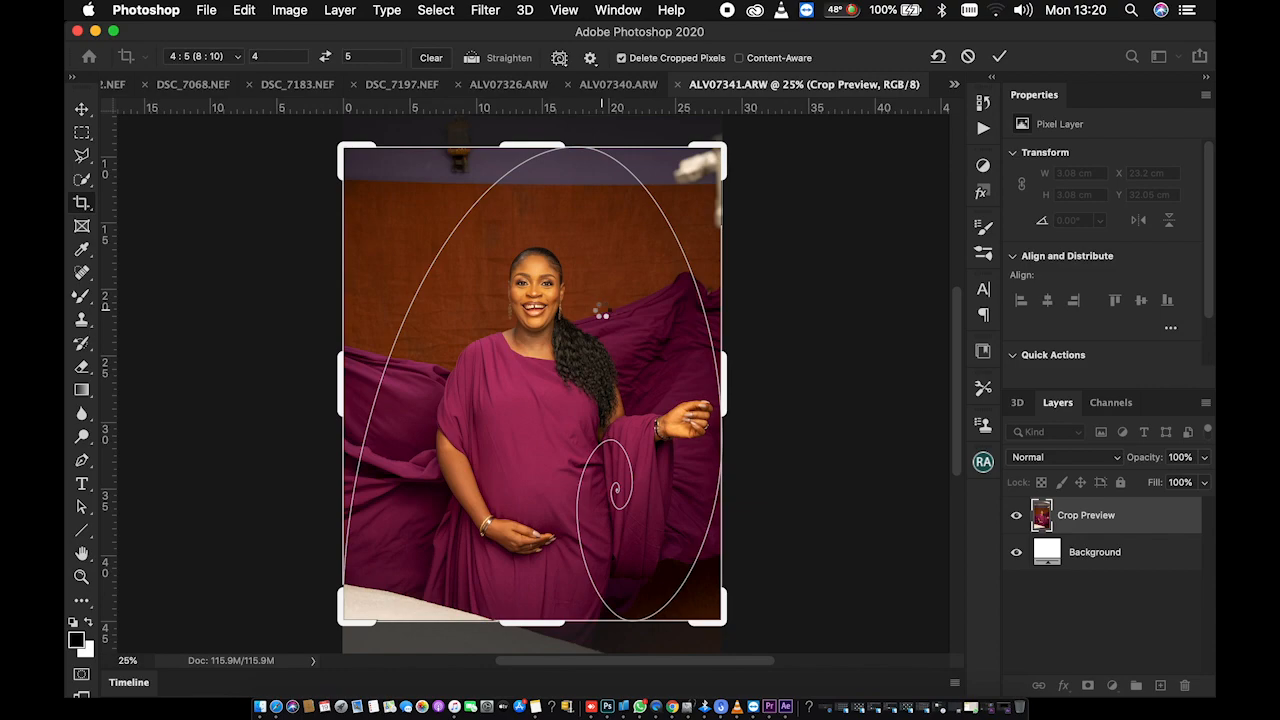
key("Return")
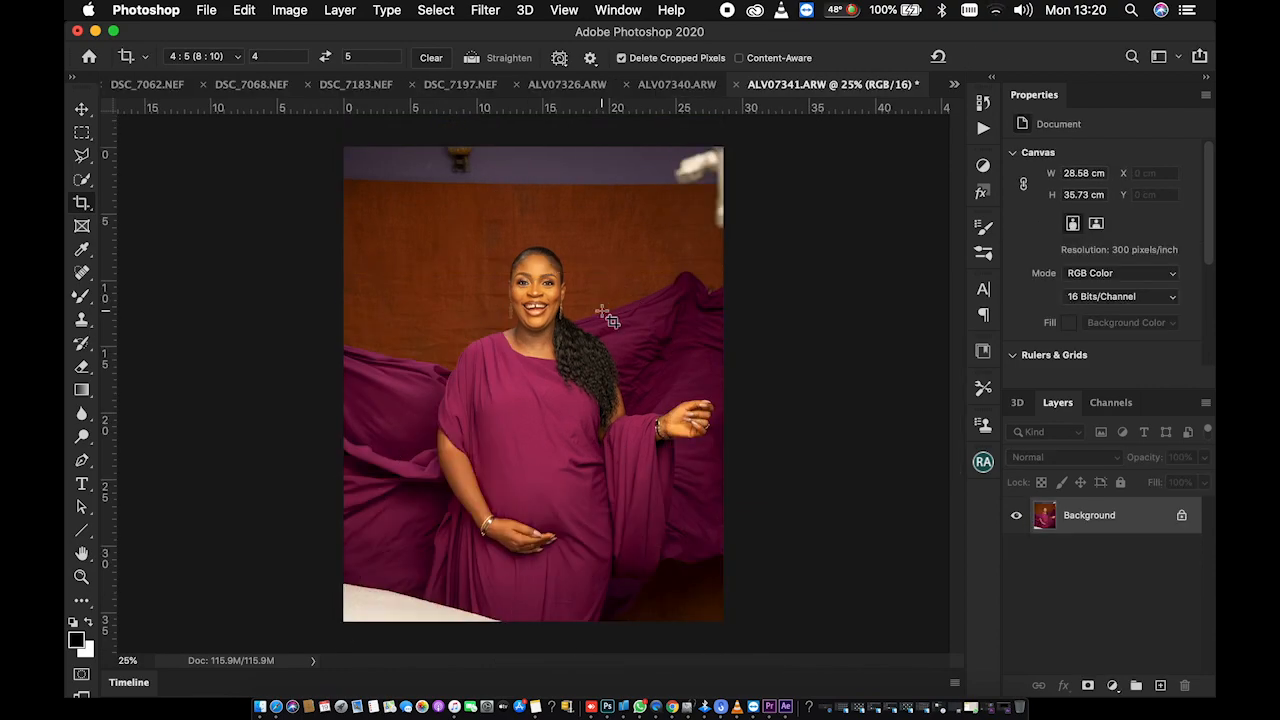
Step: Outline the white floor wedge in the photo's lower-left corner with the Polygonal Lasso and replace it using Content-Aware Fill, then deselect
key("l")
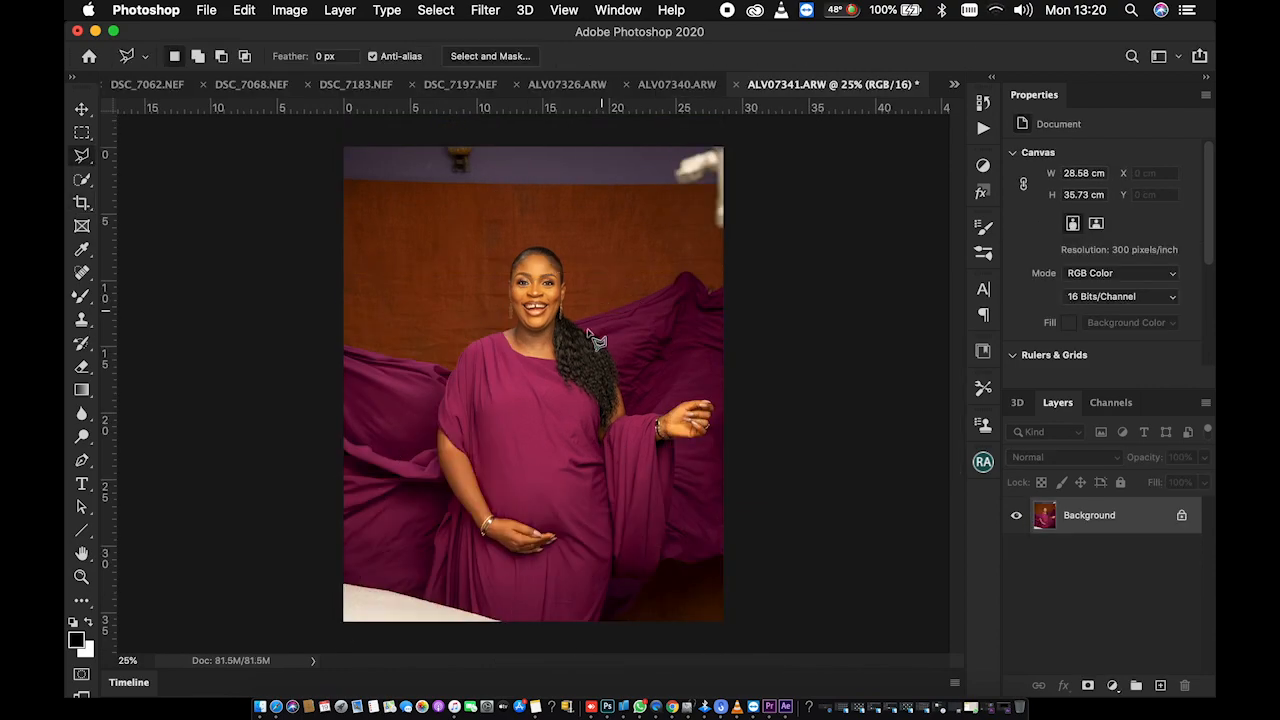
left_click(320, 575)
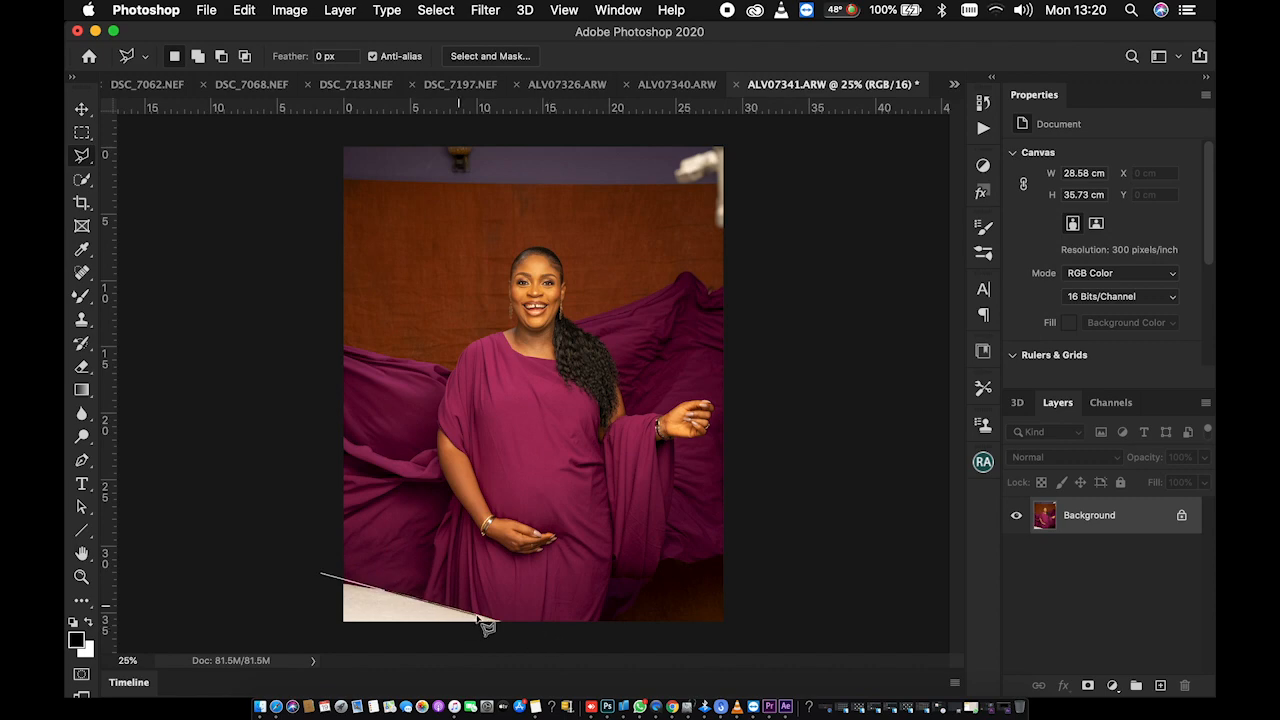
left_click(537, 627)
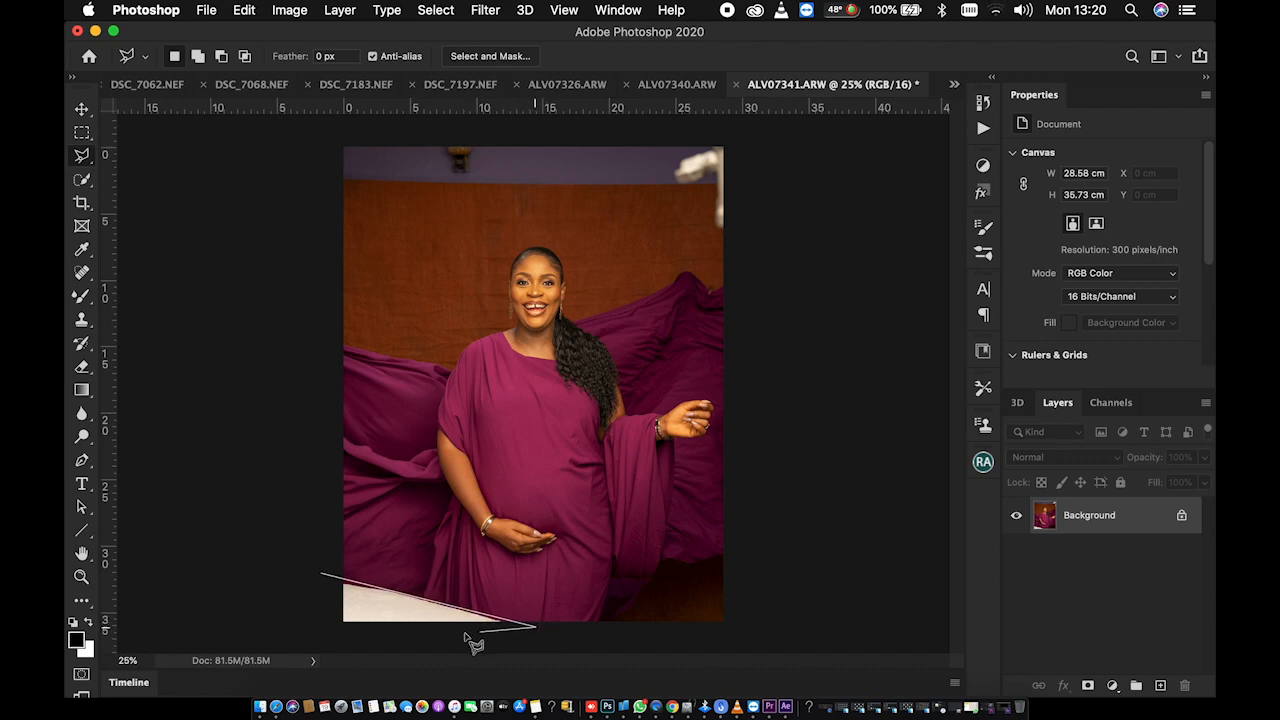
left_click(319, 642)
left_click(321, 573)
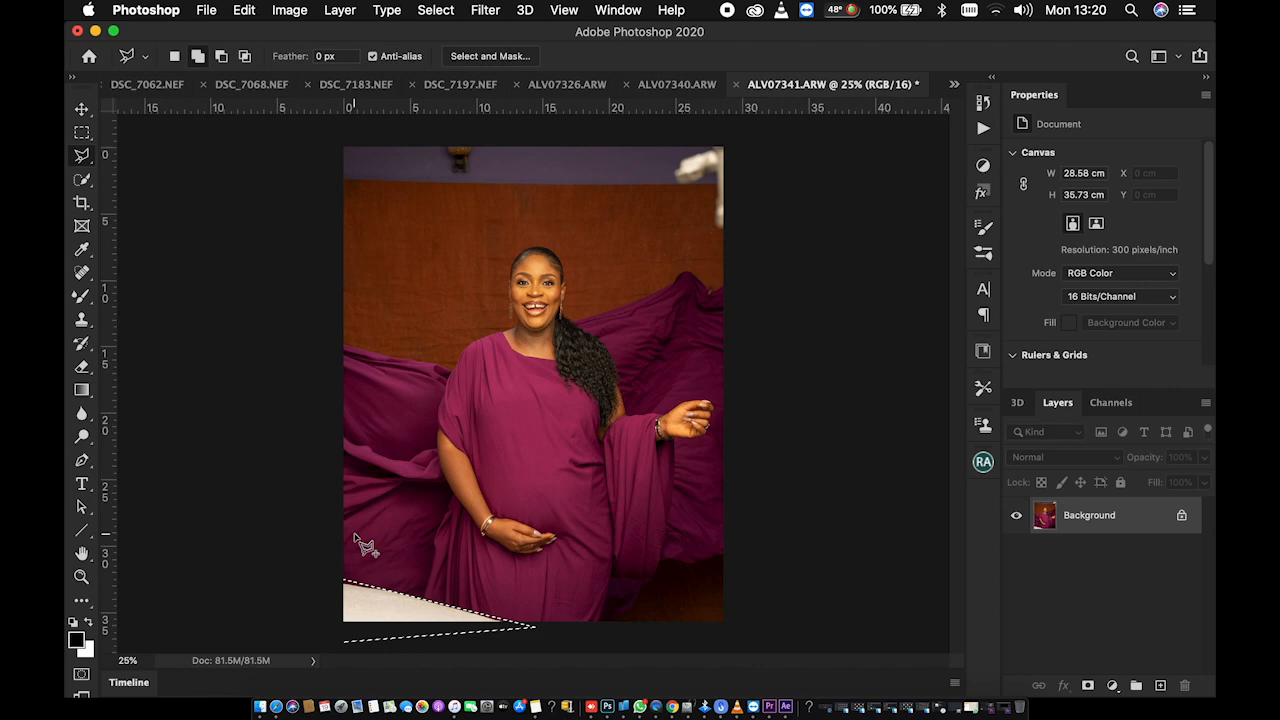
key("shift+BackSpace")
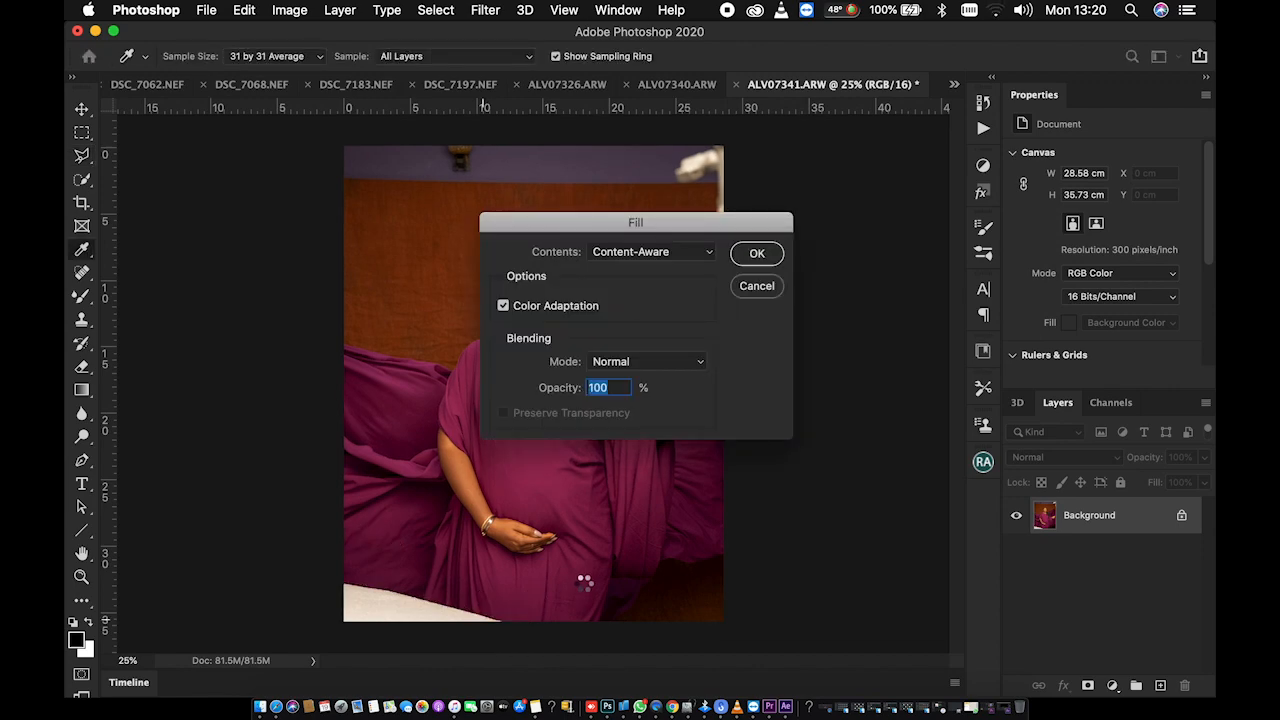
key("Return")
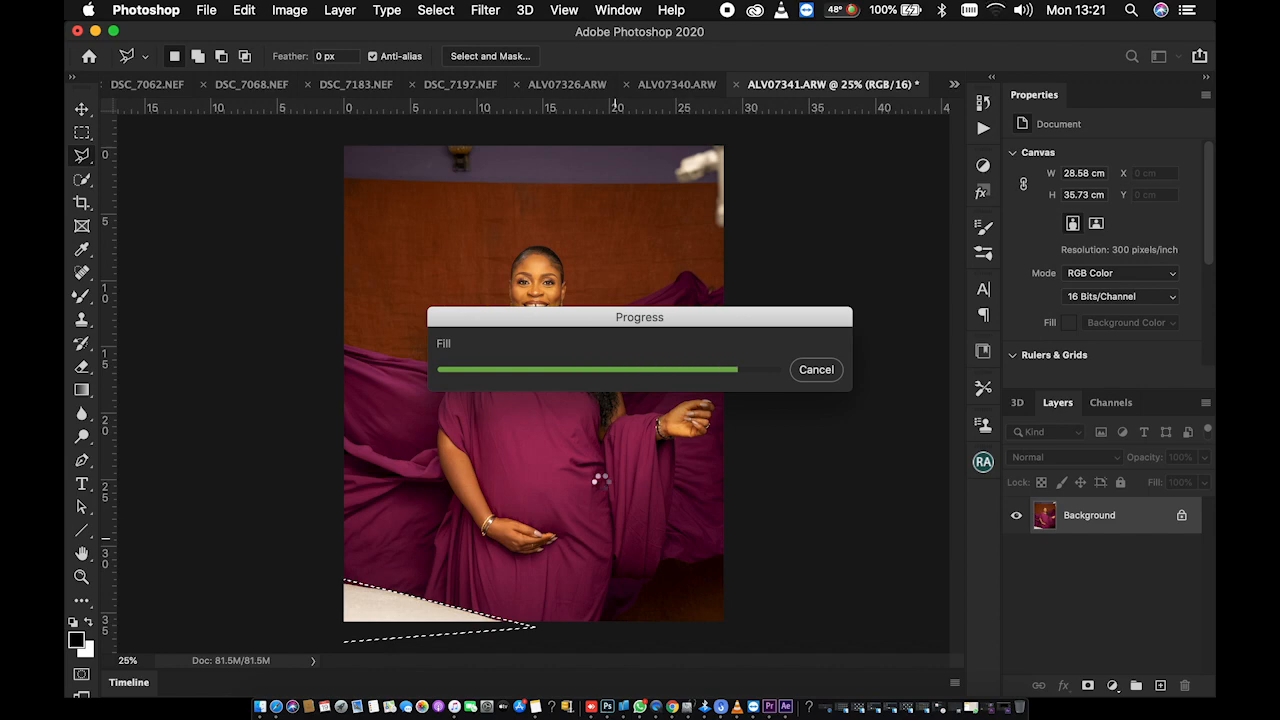
key("ctrl+d")
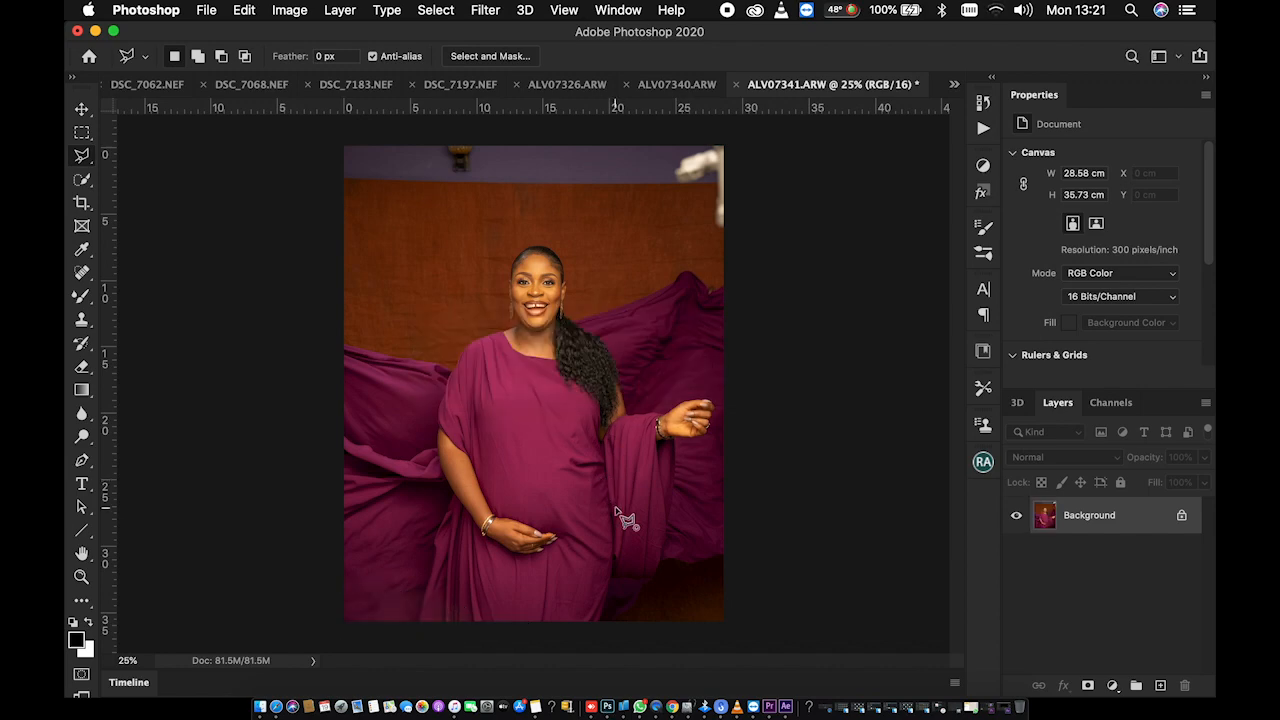
Step: Outline the light stand in the photo's upper-right corner with the Polygonal Lasso, remove it using Content-Aware Fill, and deselect
left_click(745, 239)
left_click(716, 238)
left_click(710, 182)
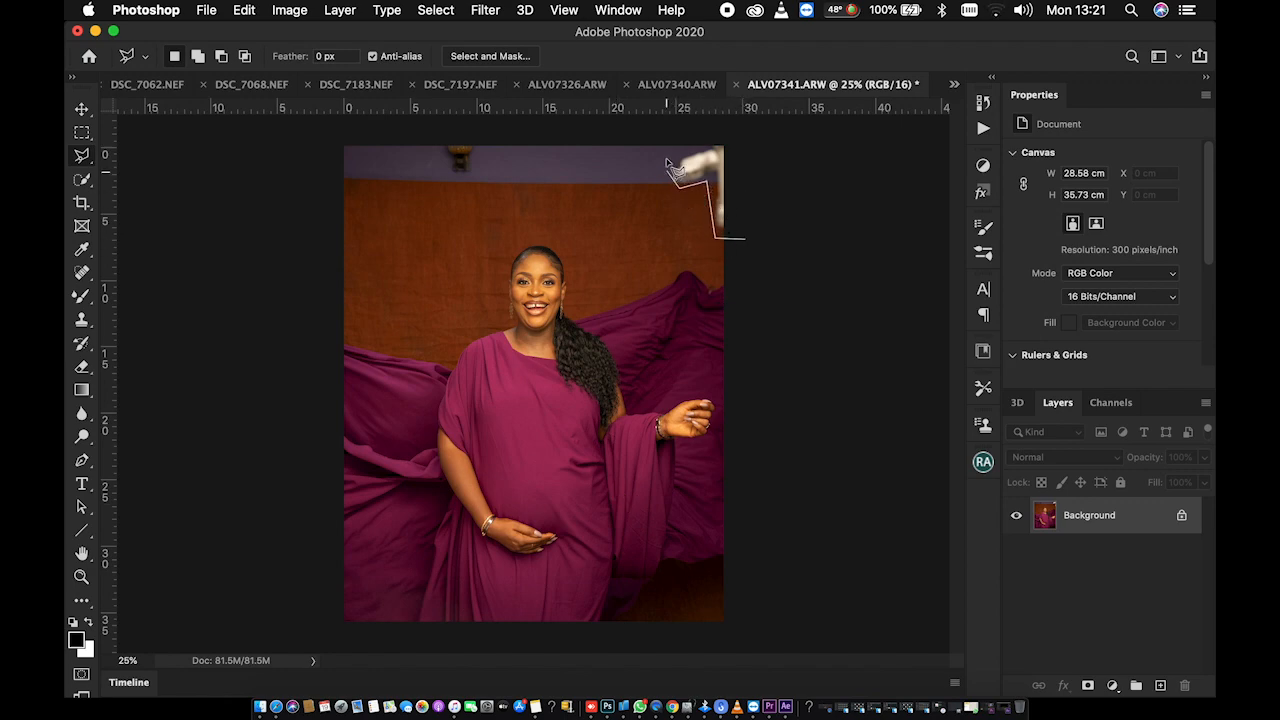
left_click(668, 174)
left_click(700, 133)
left_click(735, 131)
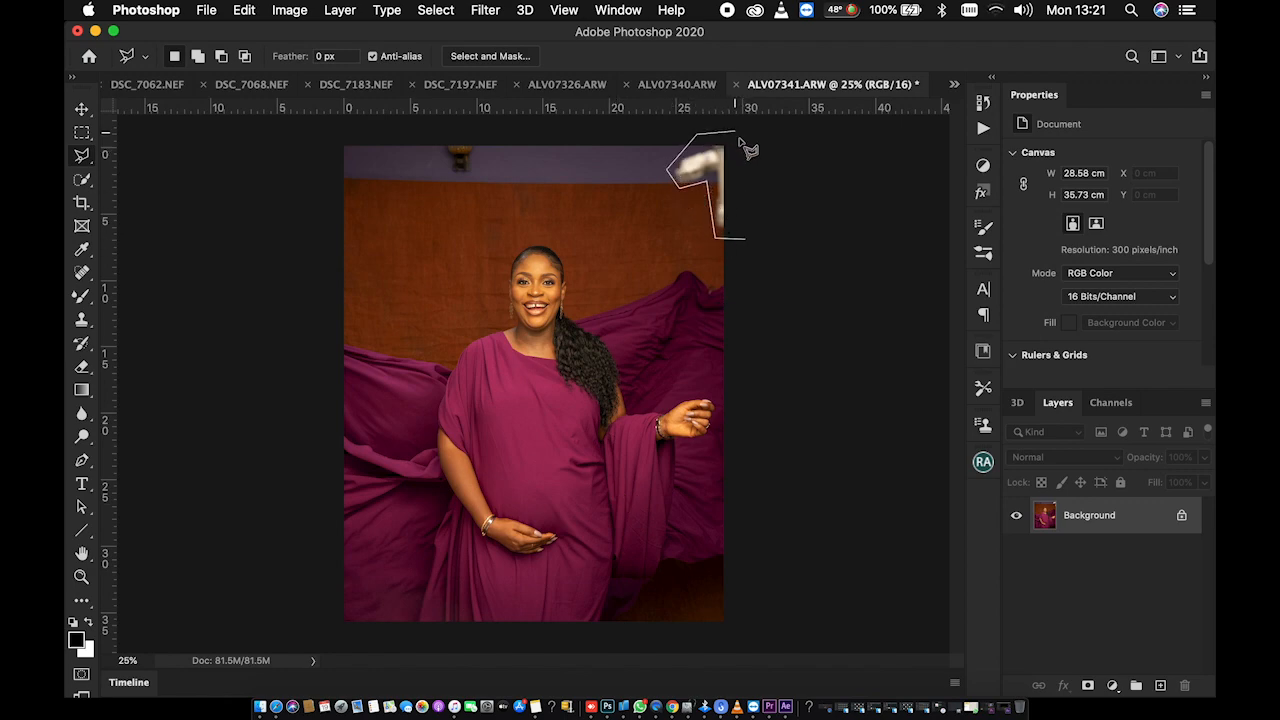
left_click(748, 243)
key("shift+BackSpace")
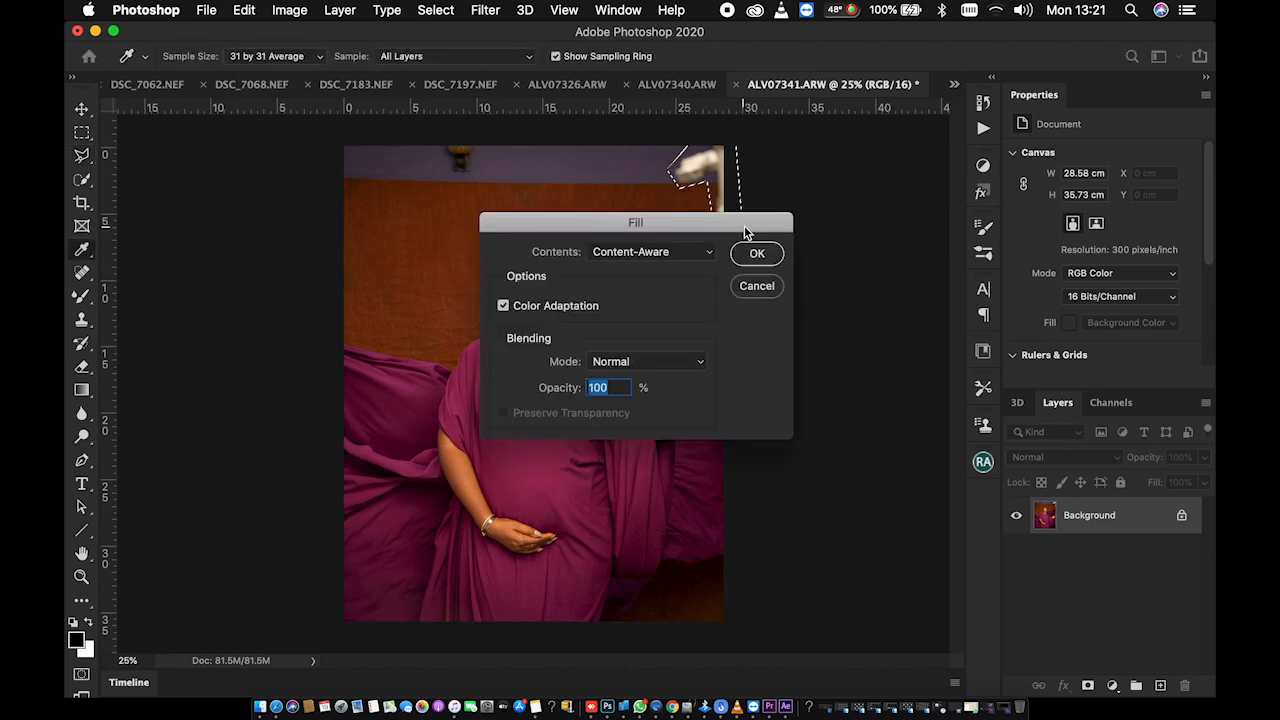
left_click(754, 253)
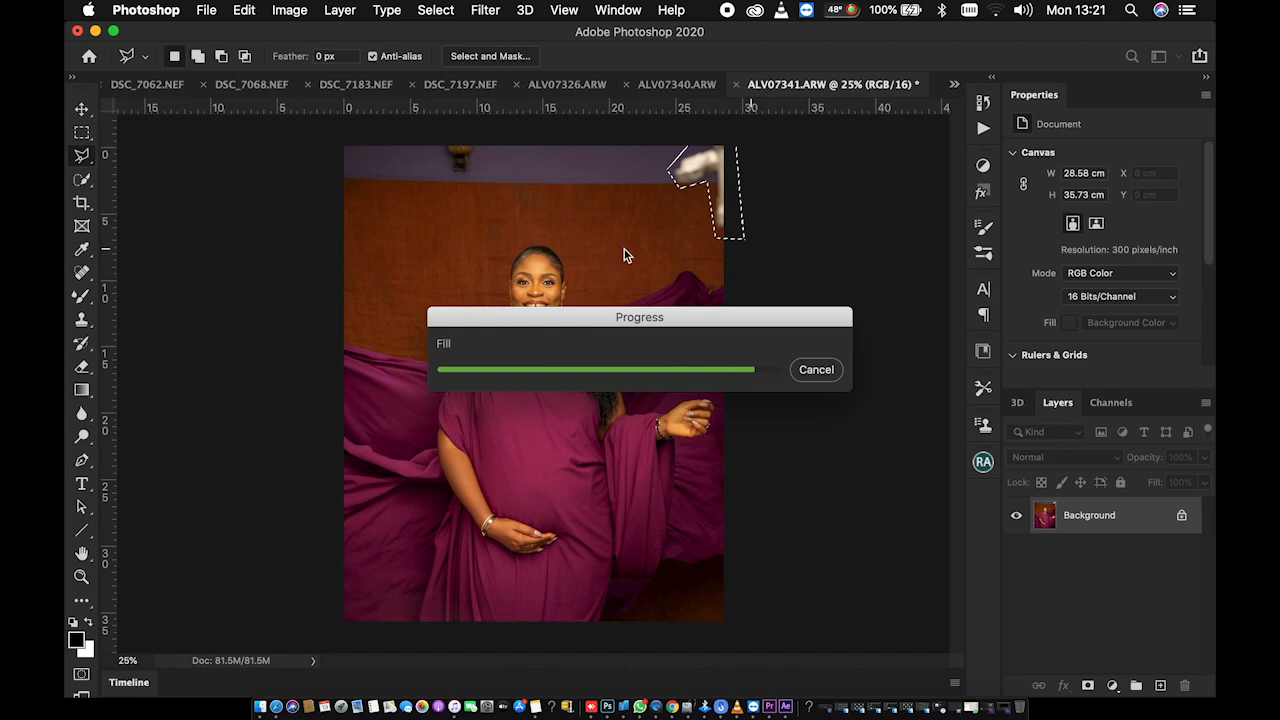
key("super+d")
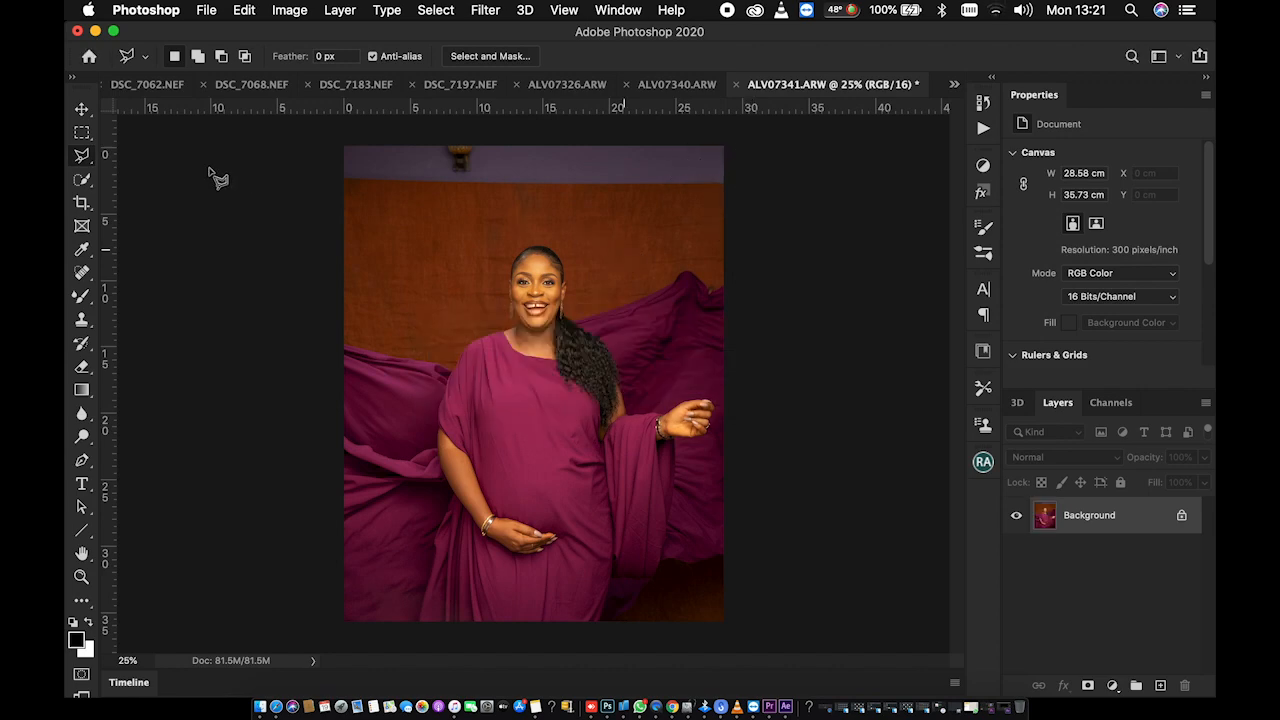
Step: Clear the trial marquee over the backdrop and duplicate the whole Background onto a new layer
left_click(84, 134)
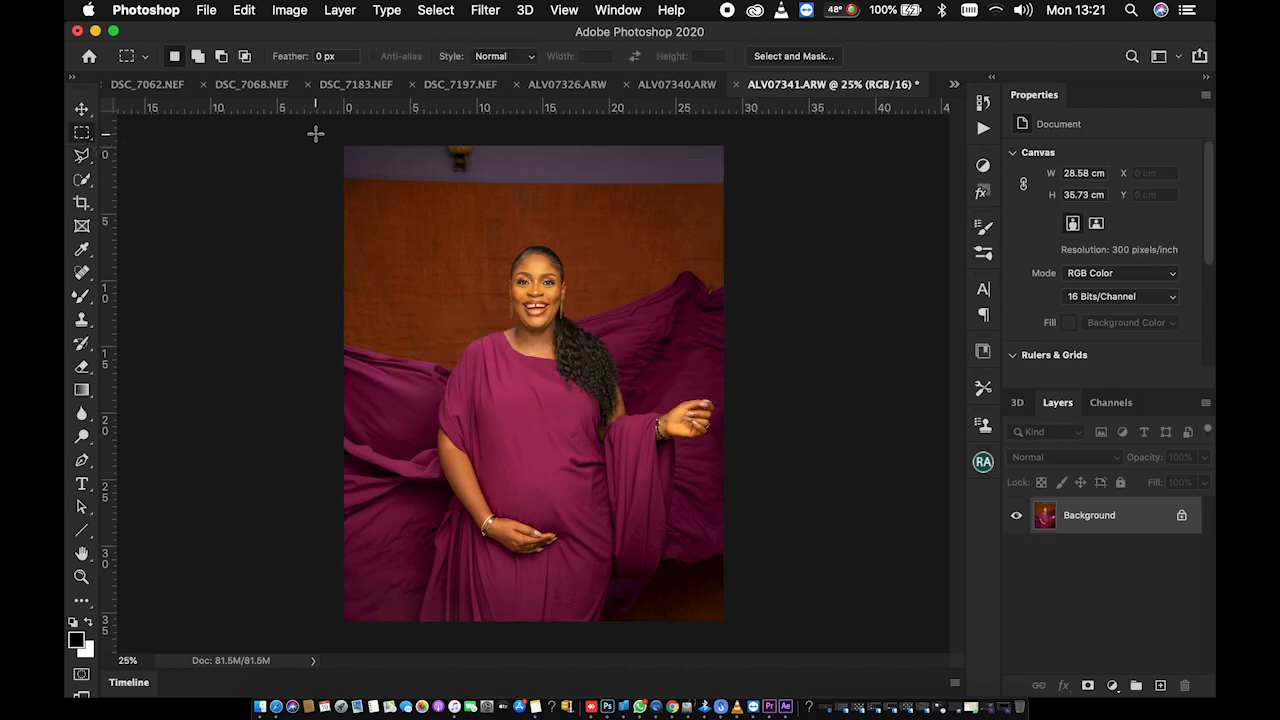
left_click_drag(314, 131, 800, 229)
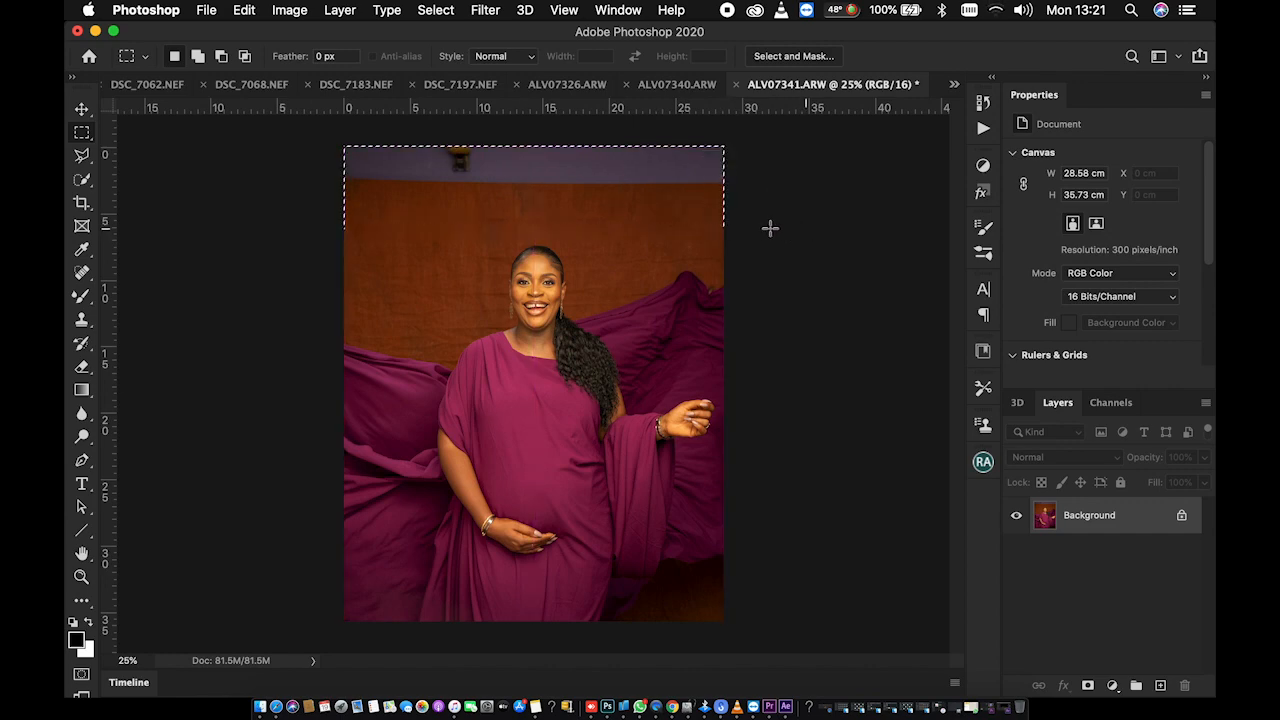
left_click(666, 250)
key("super+j")
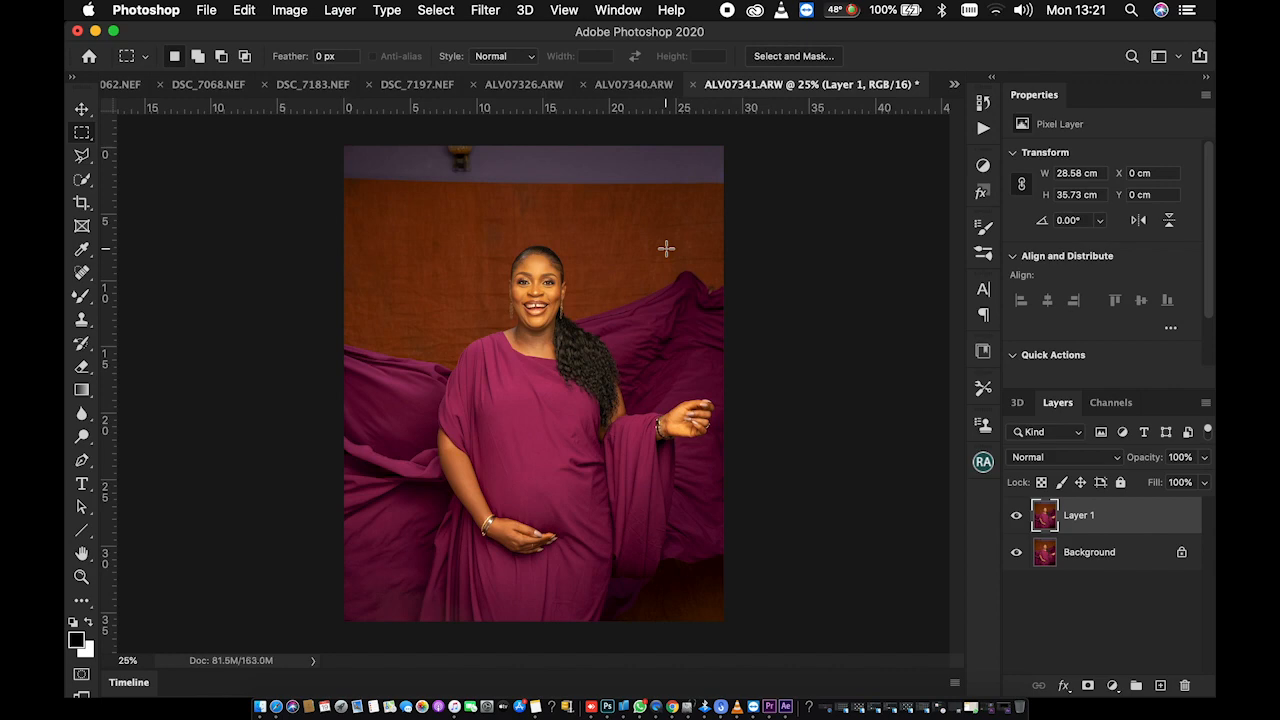
Step: Select the backdrop strip above the head on Layer 1 and stretch it upward to 198.5% height to cover the purple wall
left_click_drag(314, 134, 788, 231)
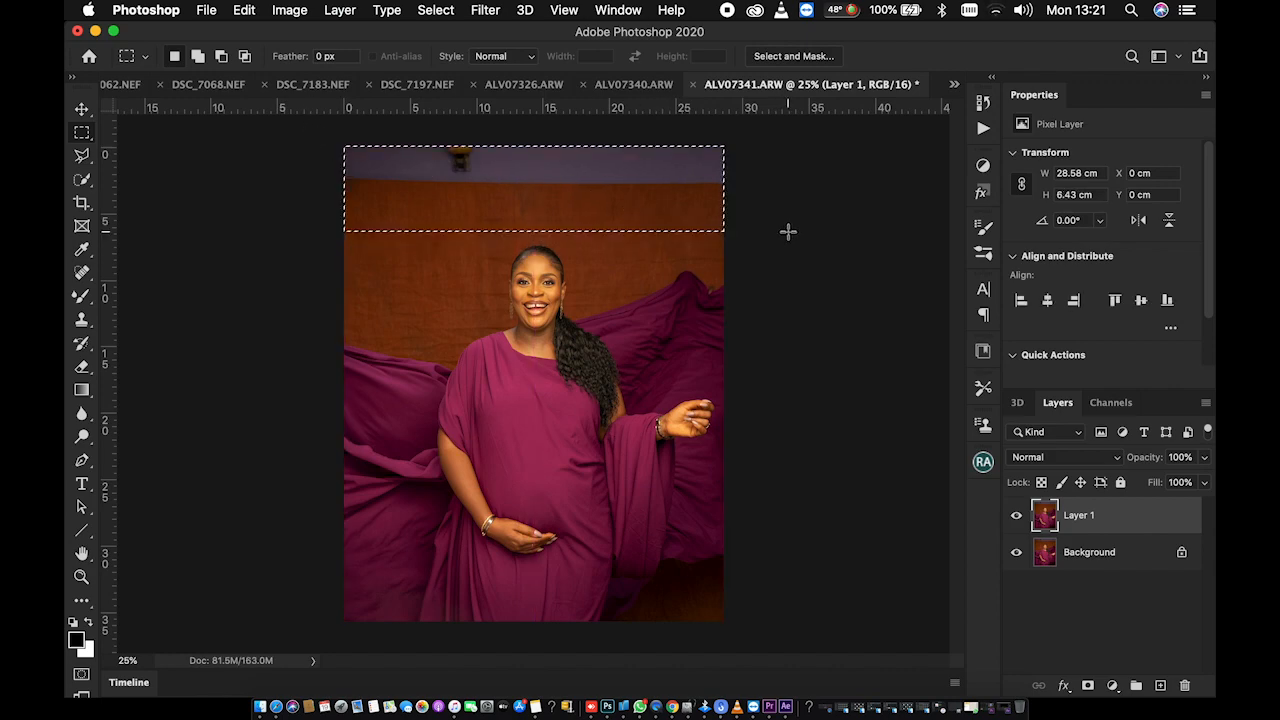
key("super+t")
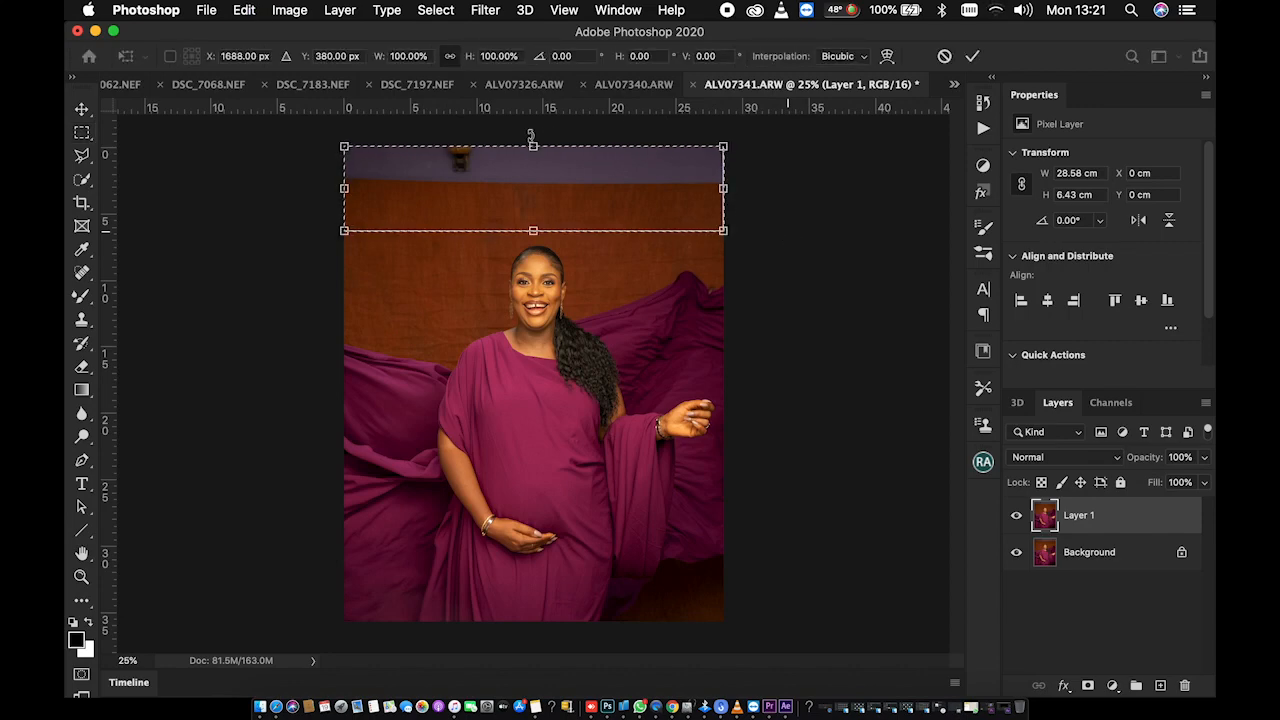
left_click_drag(532, 147, 537, 65)
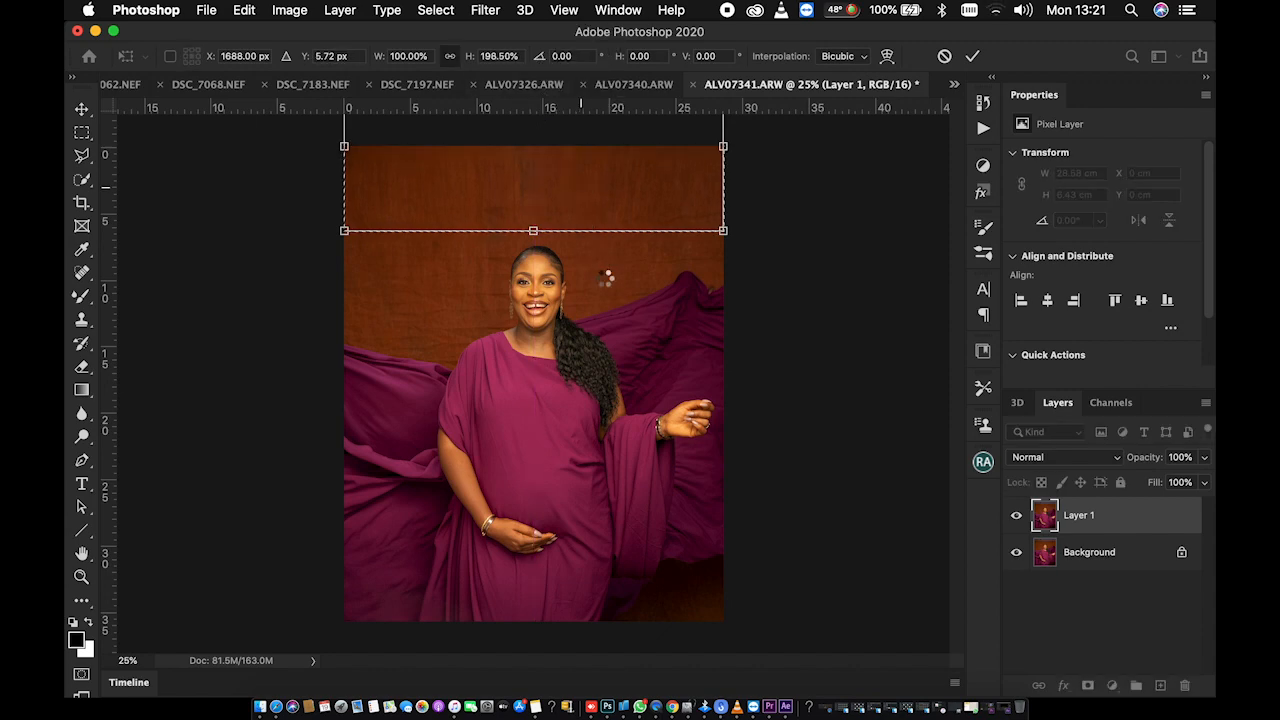
key("Return")
key("super+d")
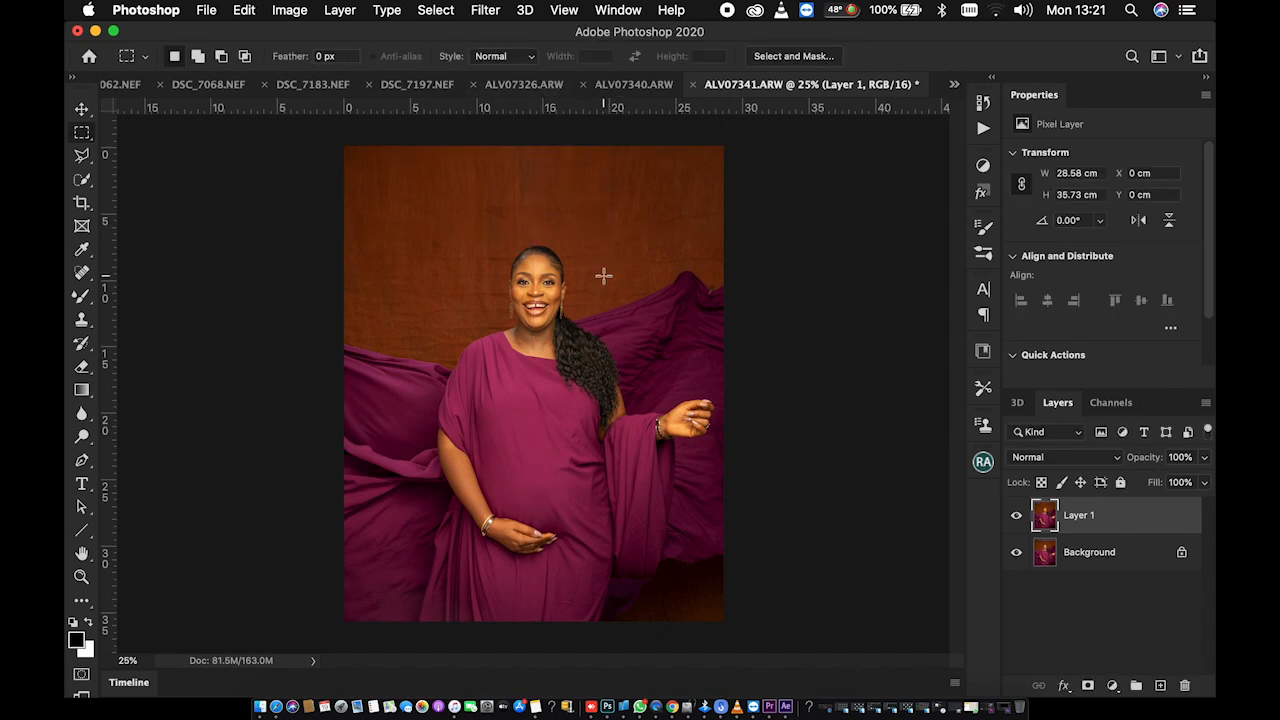
Step: Heal the small blemishes on the neck and chin below the lips with the Spot Healing Brush at size 15
key("j")
key("super+equal")
key("super+equal")
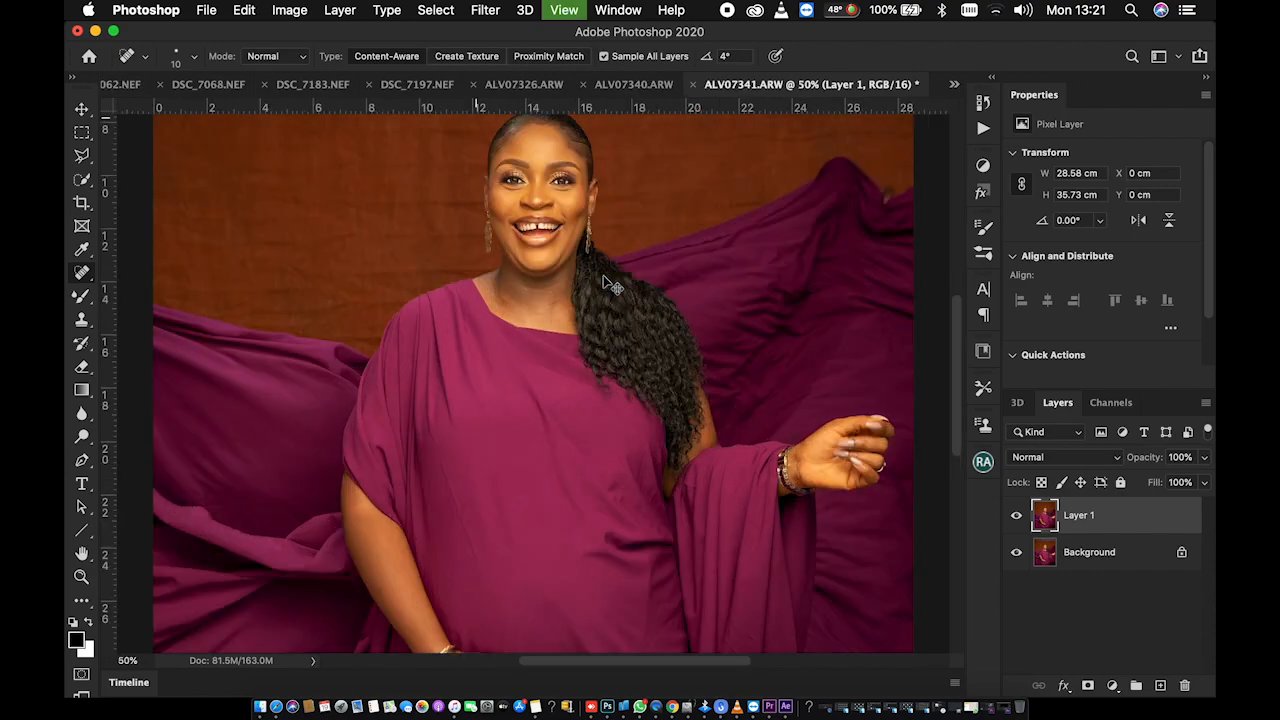
key("super+equal")
key("super+equal")
key("super+equal")
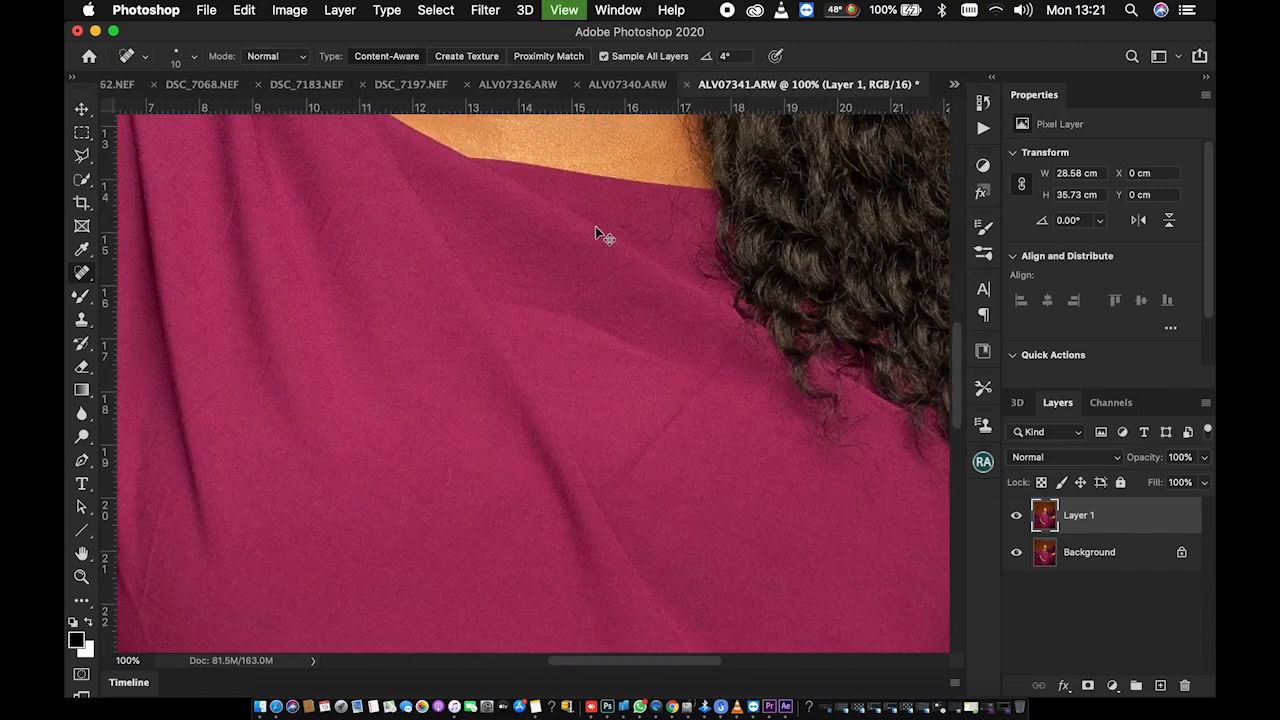
scroll(603, 320, "up", 5)
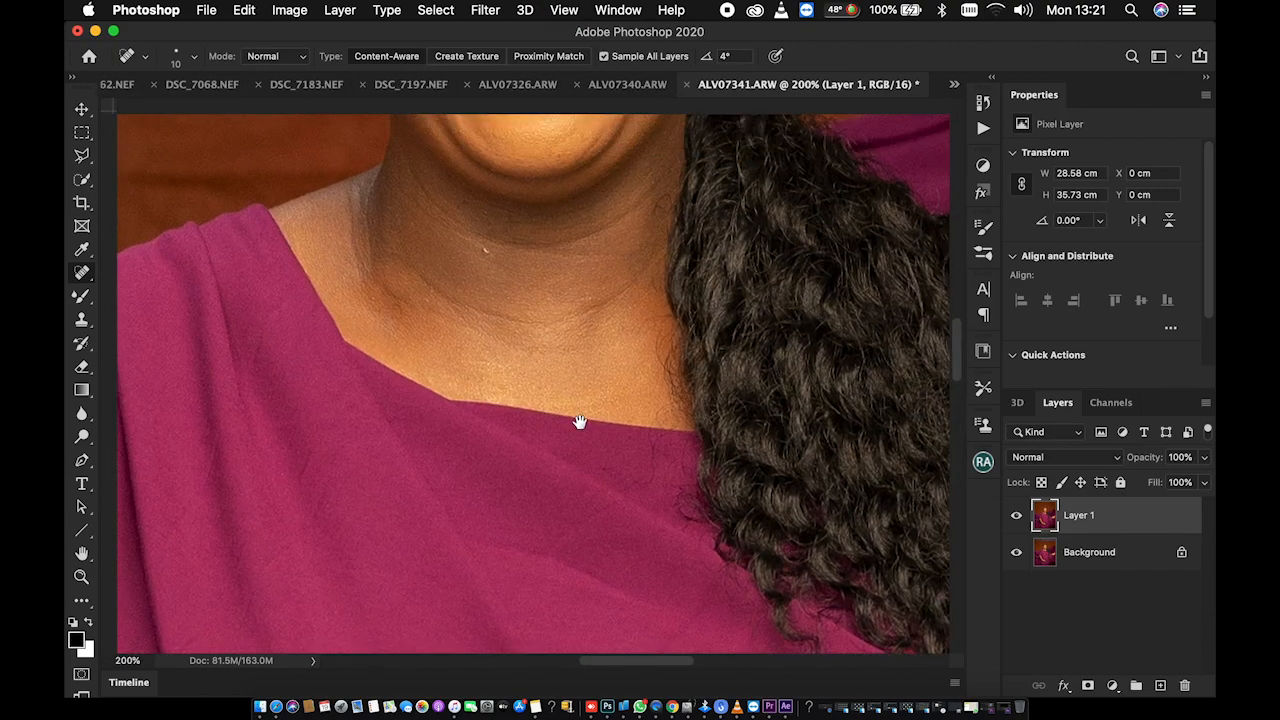
scroll(537, 354, "up", 4)
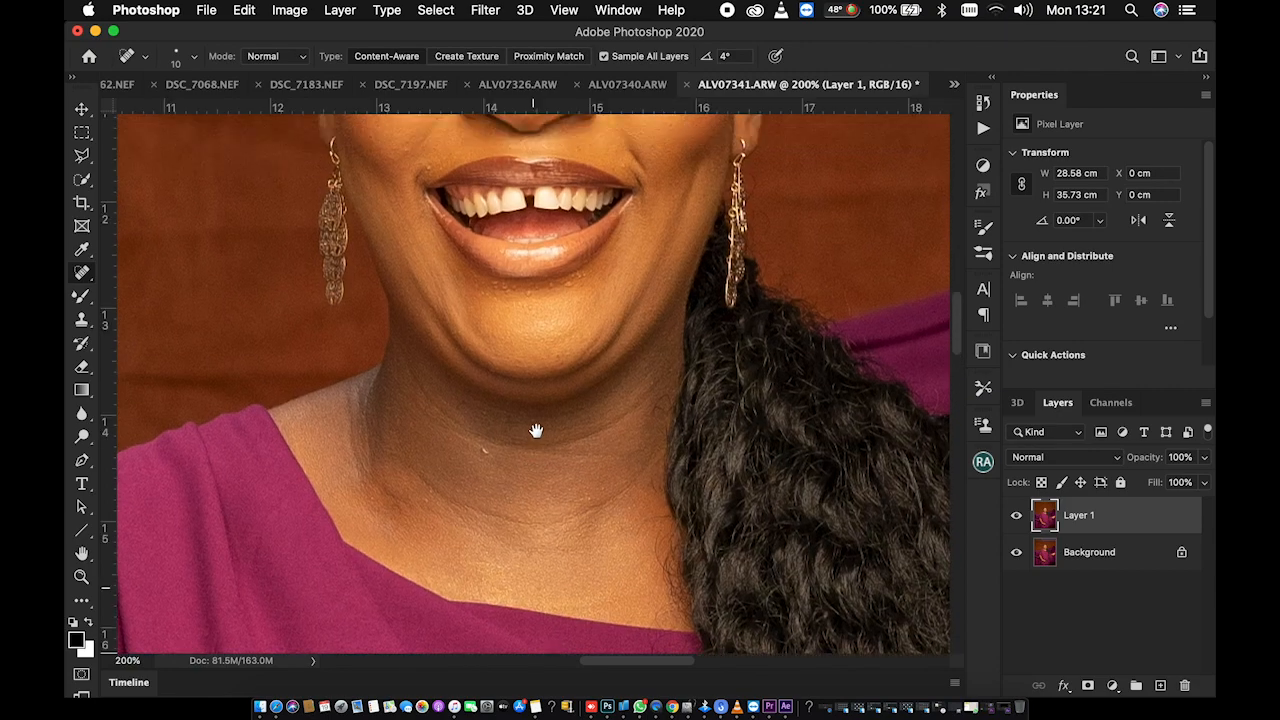
key("bracketright")
left_click(570, 286)
left_click(505, 288)
left_click(494, 288)
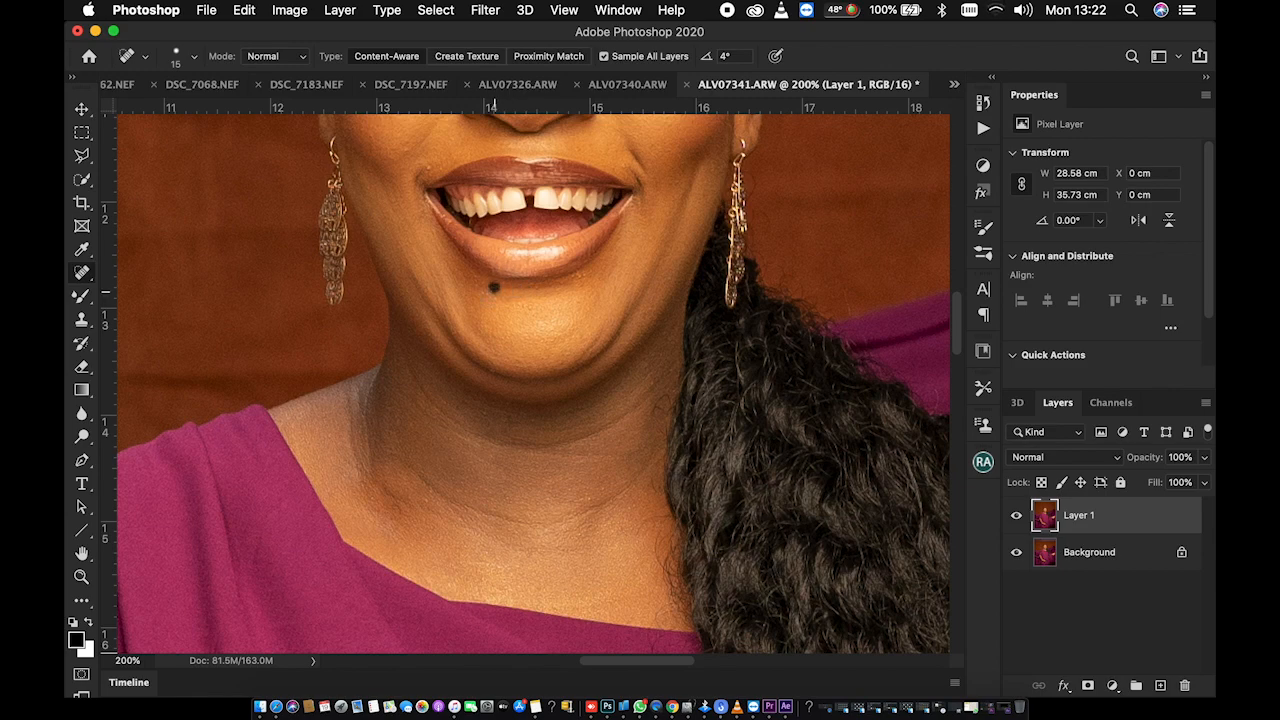
left_click(484, 291)
left_click(579, 278)
Step: Heal the small spots beside the nose with the Spot Healing Brush at size 10
scroll(401, 440, "up", 5)
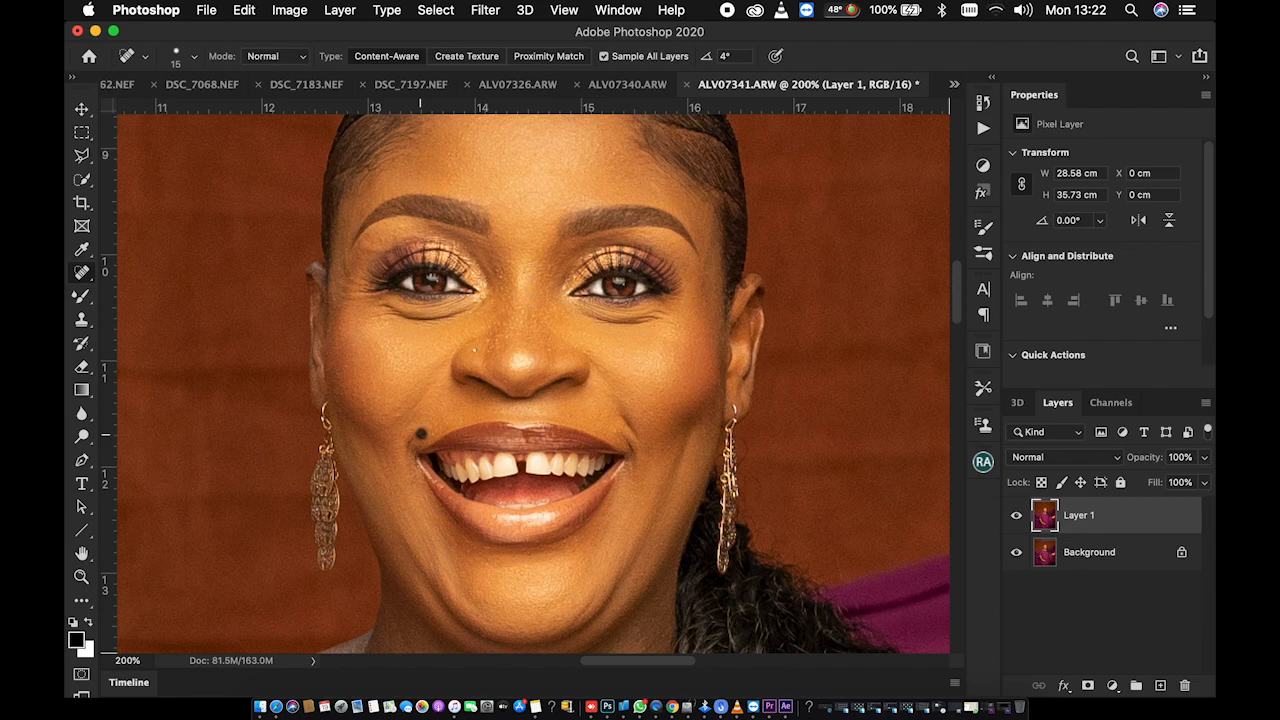
left_click_drag(532, 240, 533, 380)
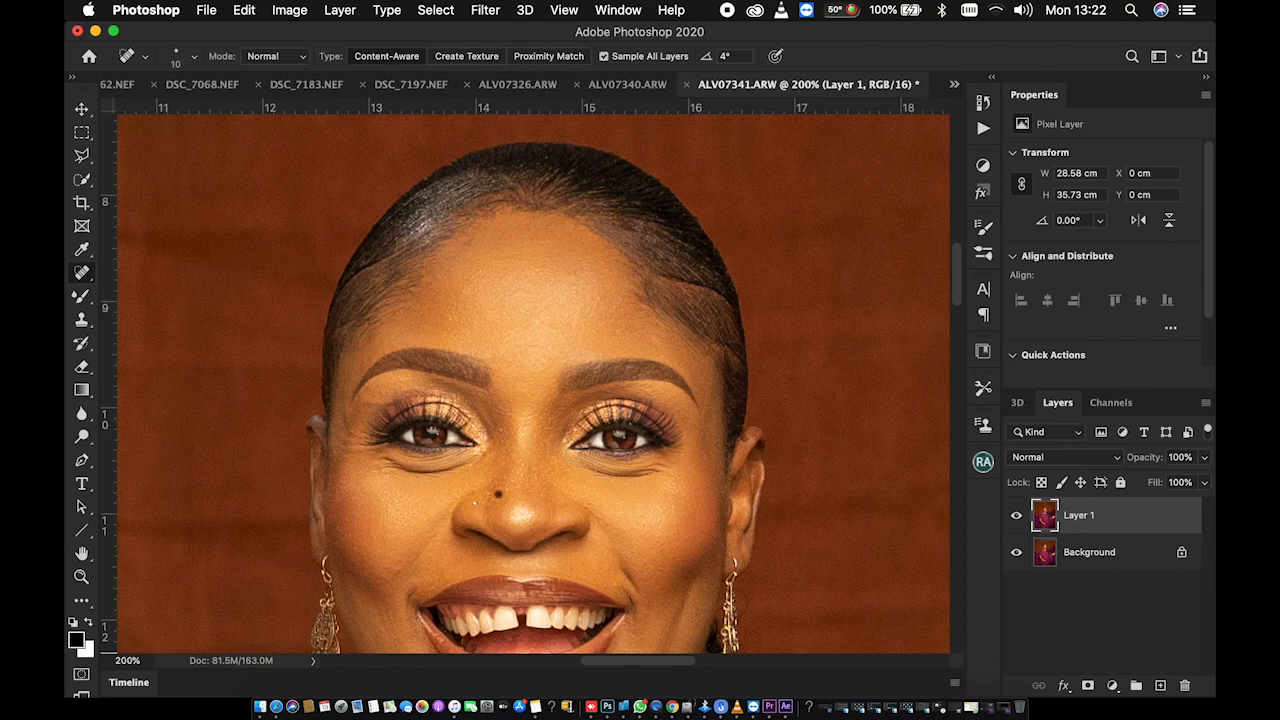
left_click_drag(494, 490, 491, 507)
Step: Run the Beauty Retouch 16-bit frequency separation with a Gaussian Blur radius of 6.4 pixels
left_click(984, 463)
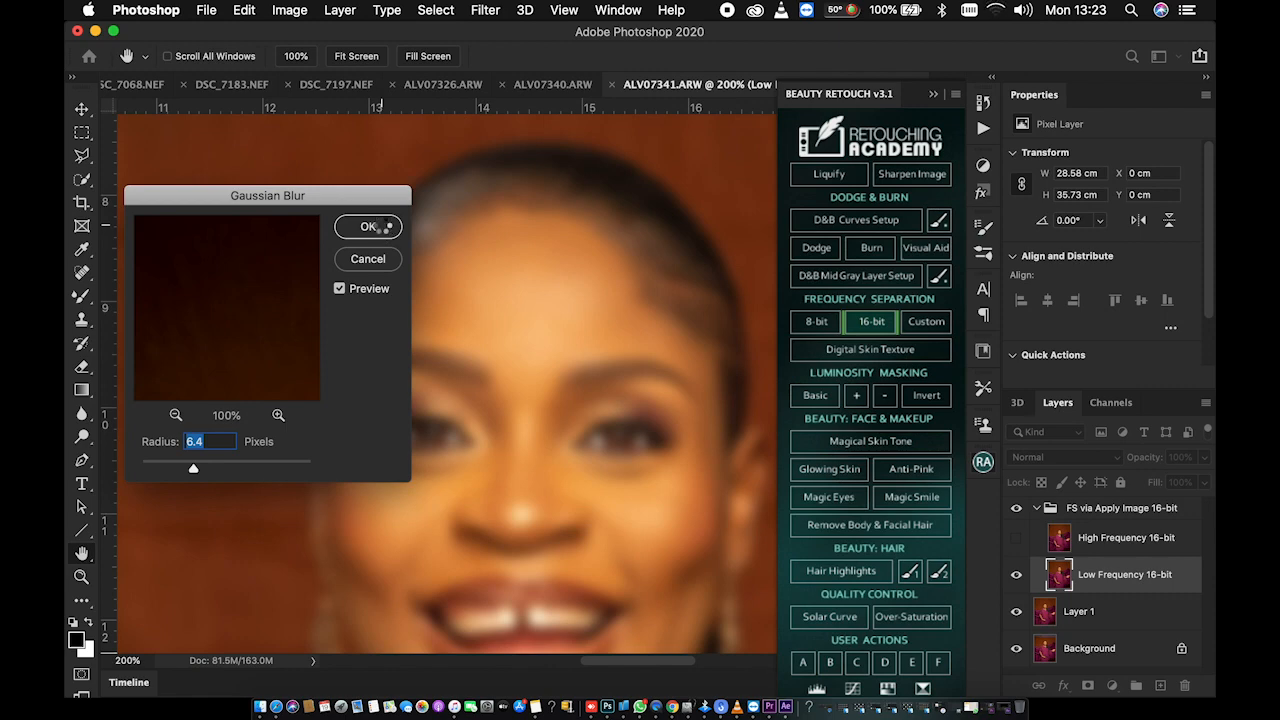
left_click(369, 226)
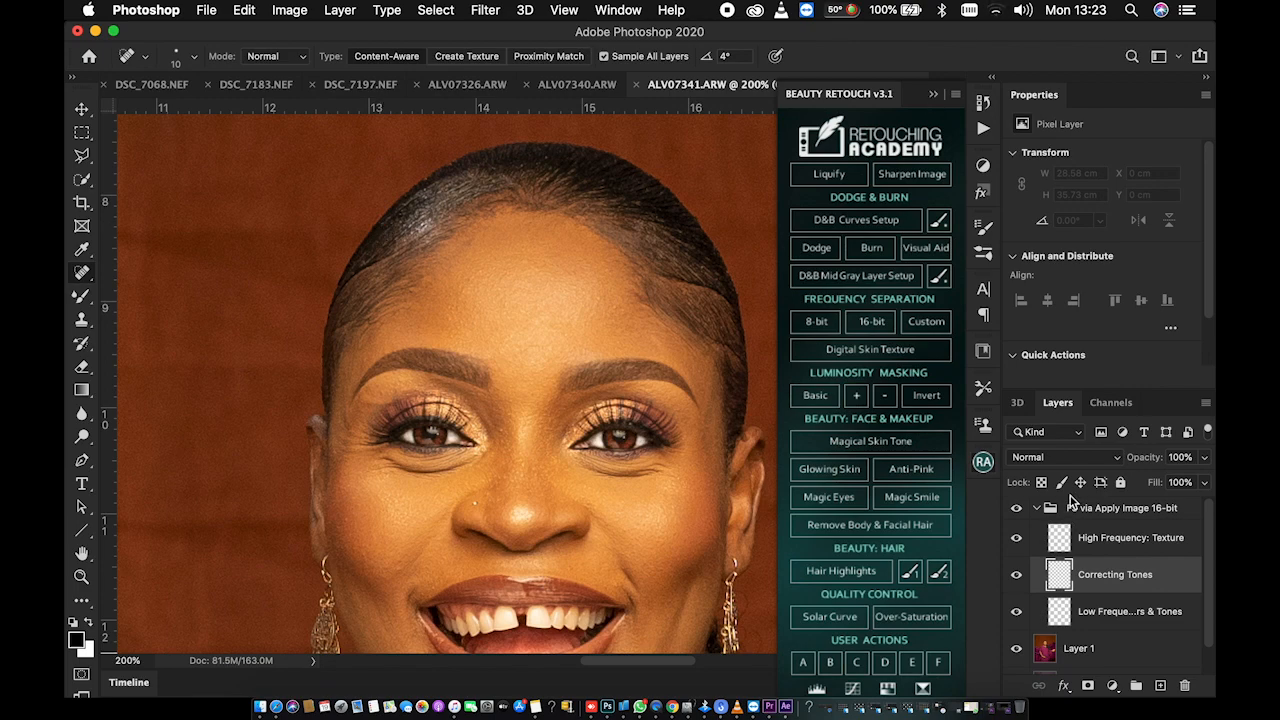
Step: Hide the High Frequency: Texture layer and activate the Mixer Brush for work on the Correcting Tones layer
left_click(1017, 541)
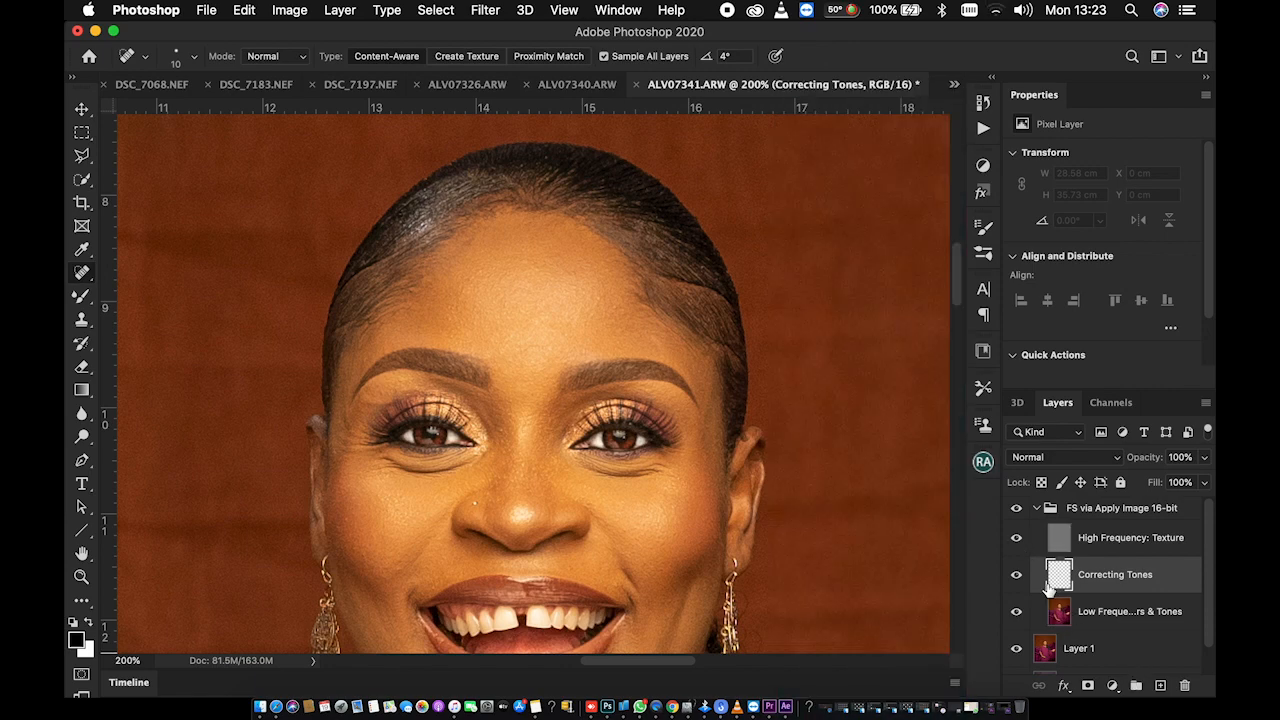
left_click(1017, 540)
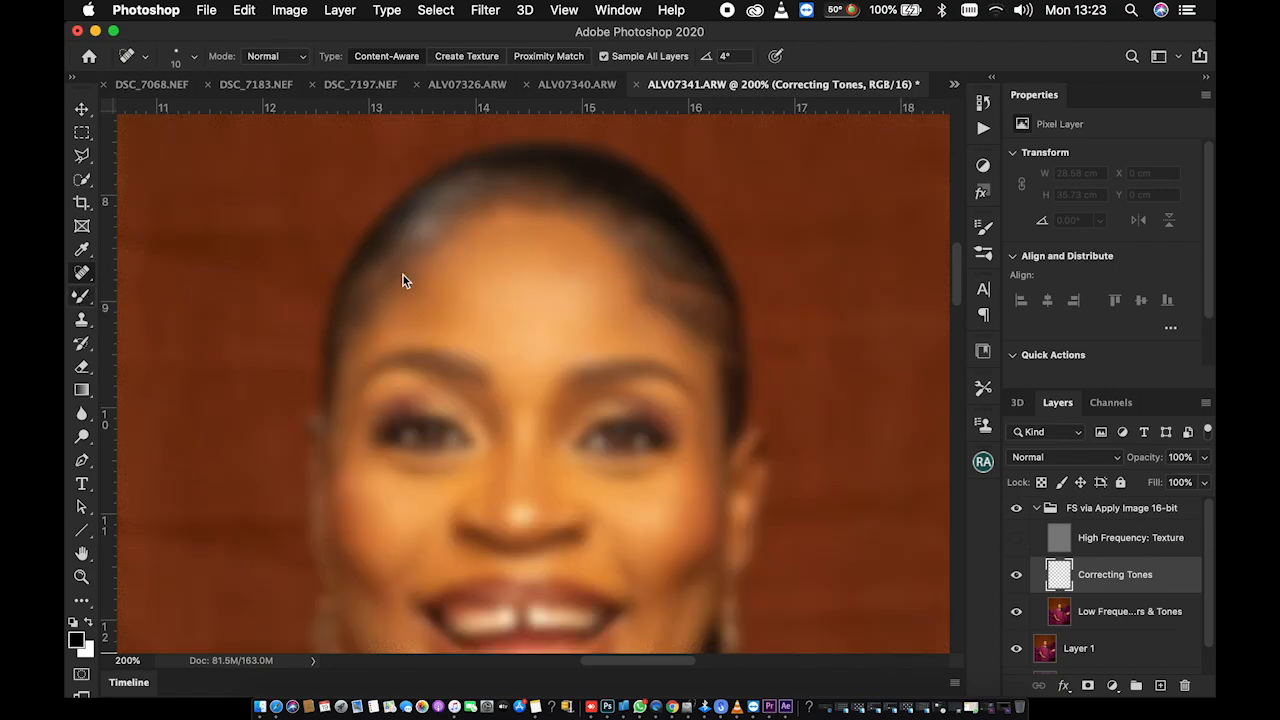
key("b")
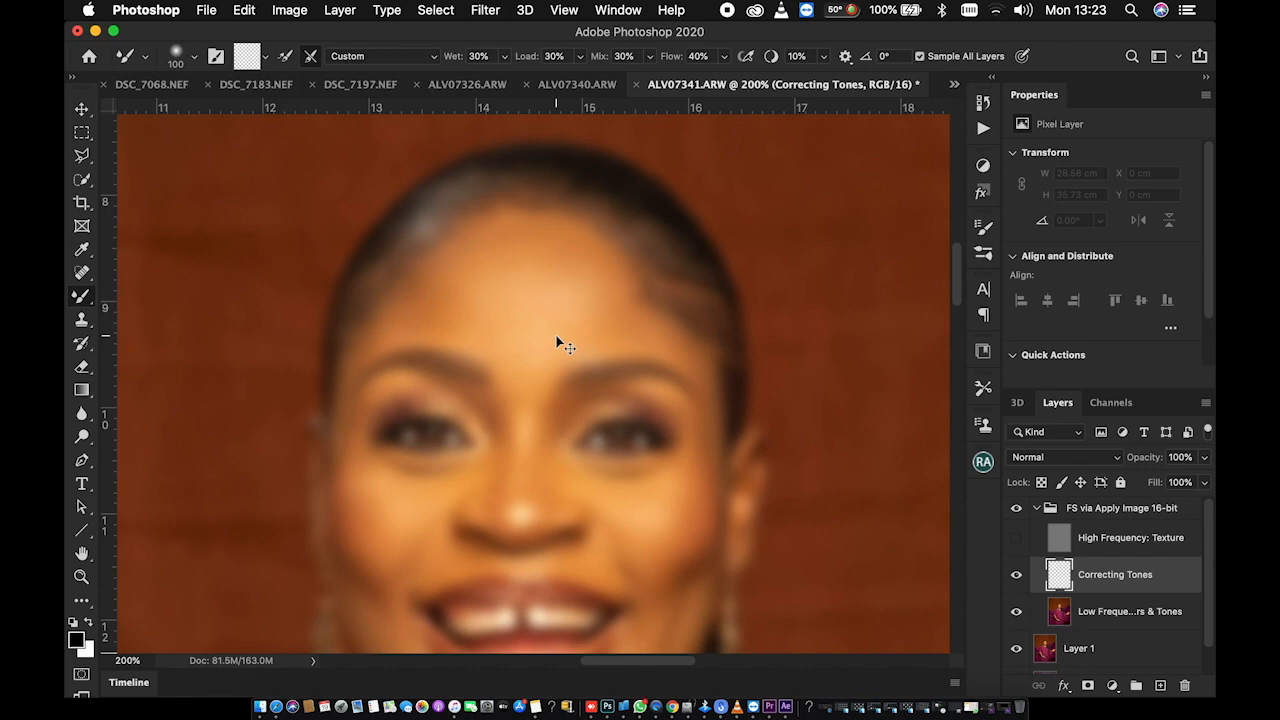
key("super+minus")
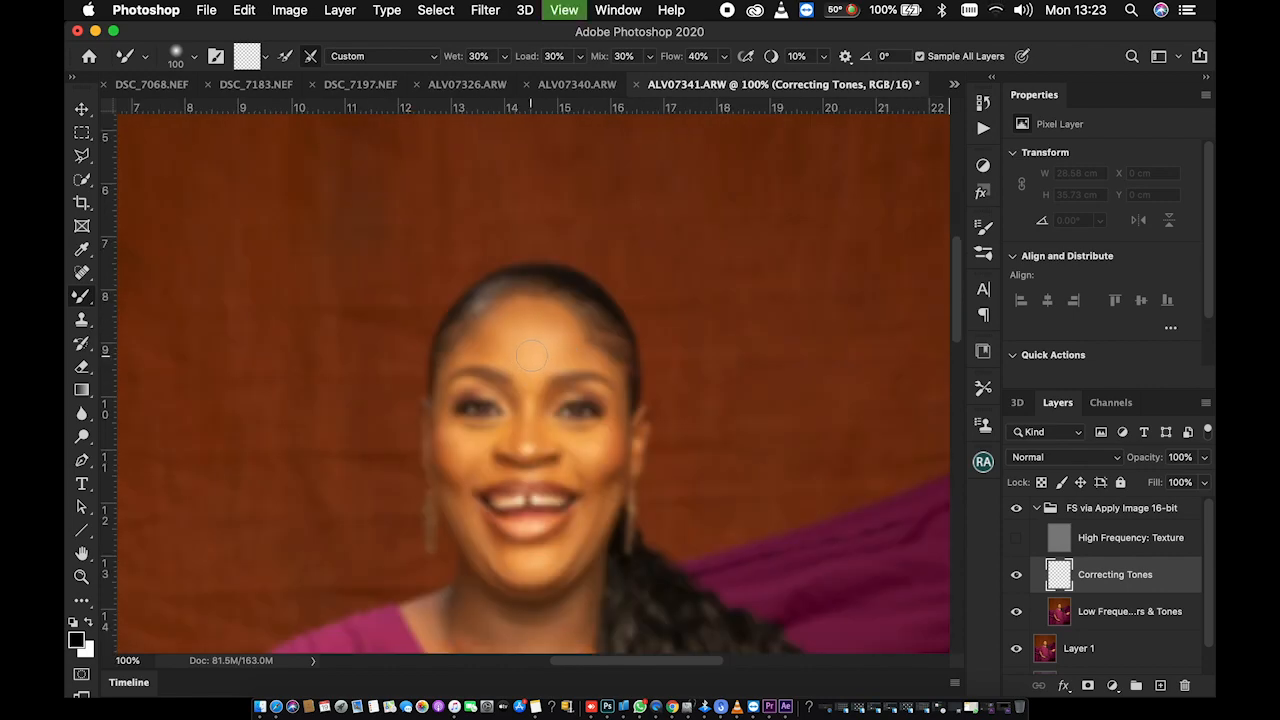
Step: Blend the skin tones across the middle of the forehead with the Mixer Brush at size 60
key("bracketleft")
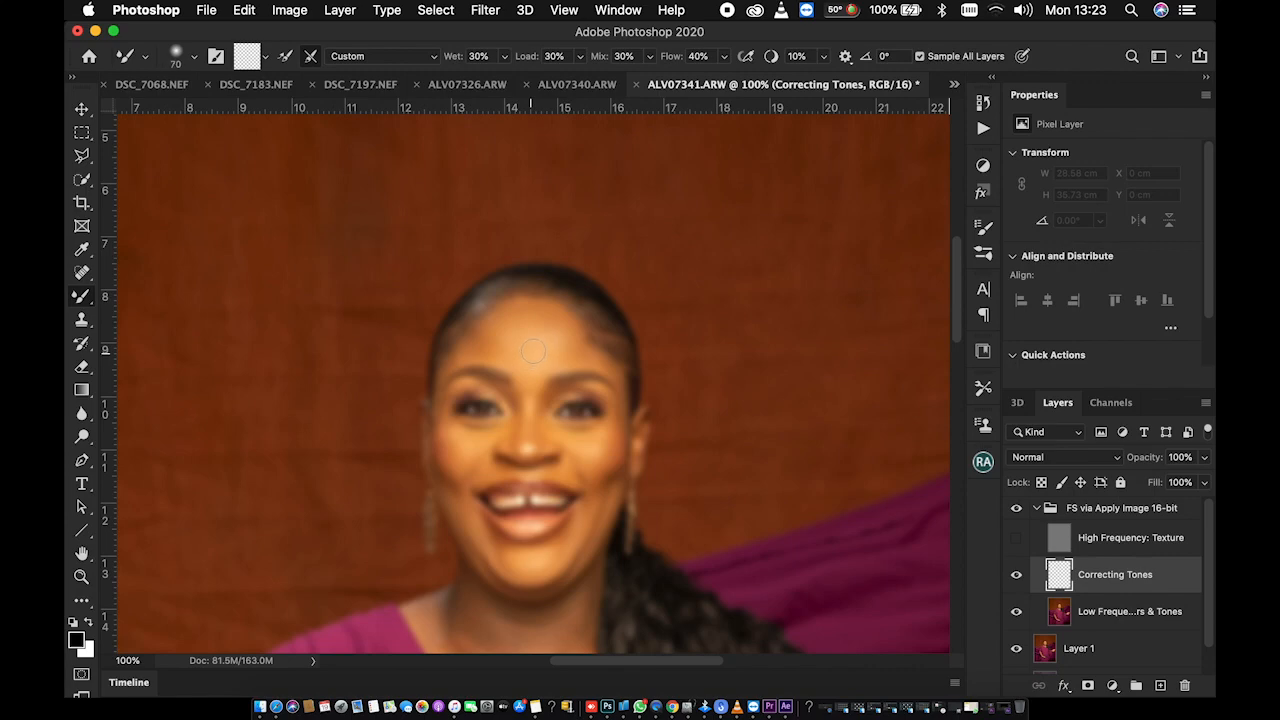
key("bracketleft")
left_click(530, 352)
left_click(537, 346)
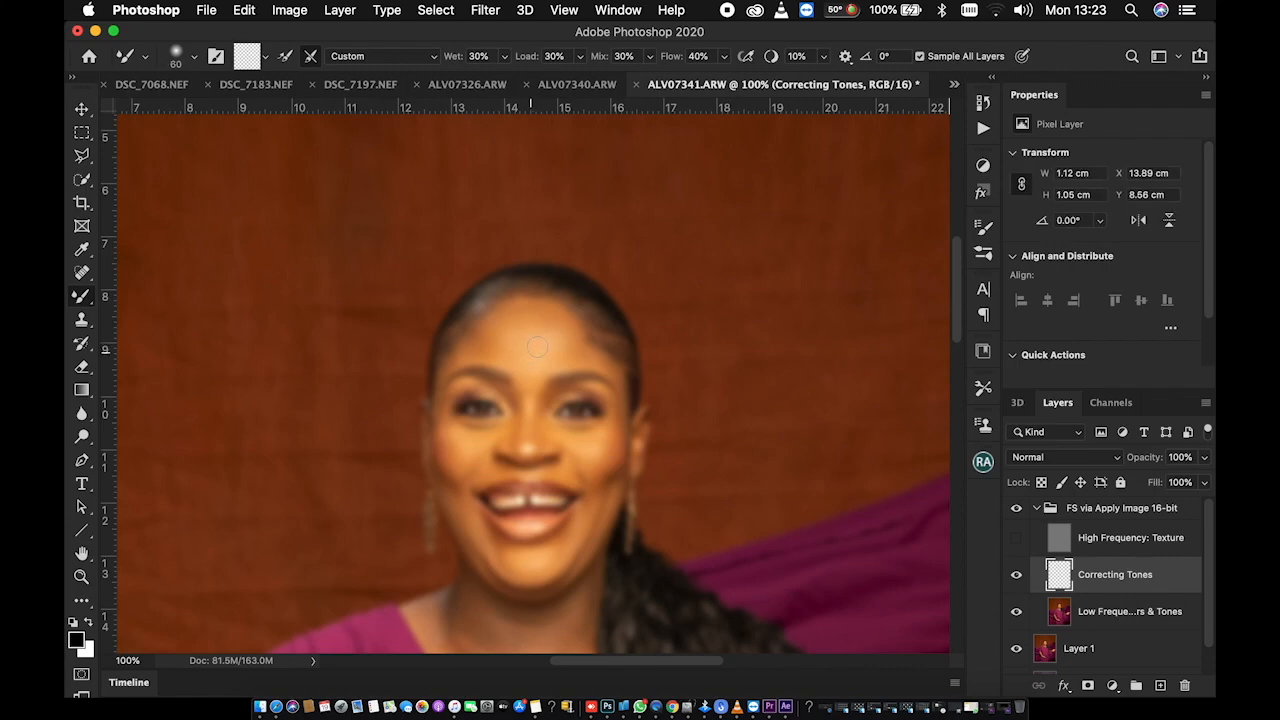
key("bracketleft")
left_click(527, 336)
left_click(525, 347)
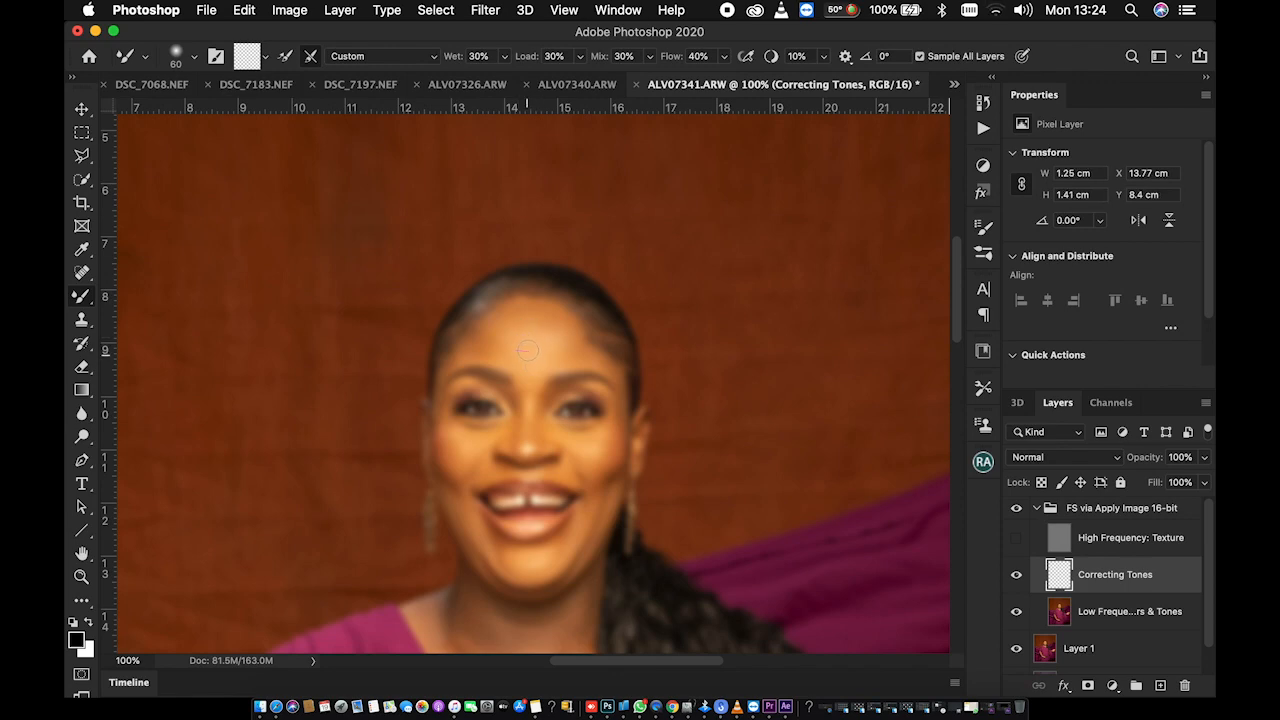
left_click(537, 348)
left_click(533, 343)
left_click_drag(514, 355, 539, 345)
left_click_drag(521, 350, 496, 345)
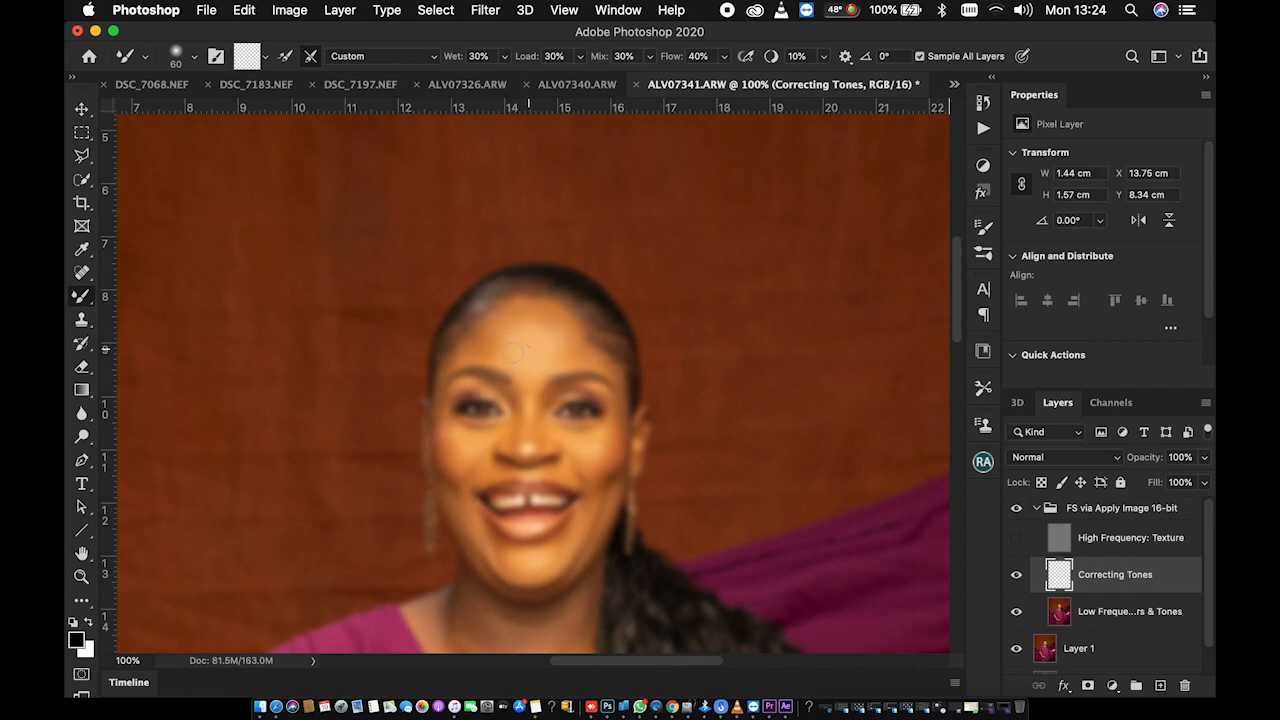
Step: Blend the upper forehead towards the hairline with the Mixer Brush at size 80, working down to the area between the brows
key("bracketright")
key("bracketright")
mouse_move(531, 325)
left_mouse_down()
mouse_move(546, 355)
mouse_move(566, 359)
mouse_move(510, 343)
mouse_move(511, 359)
mouse_move(511, 325)
mouse_move(479, 342)
left_mouse_up()
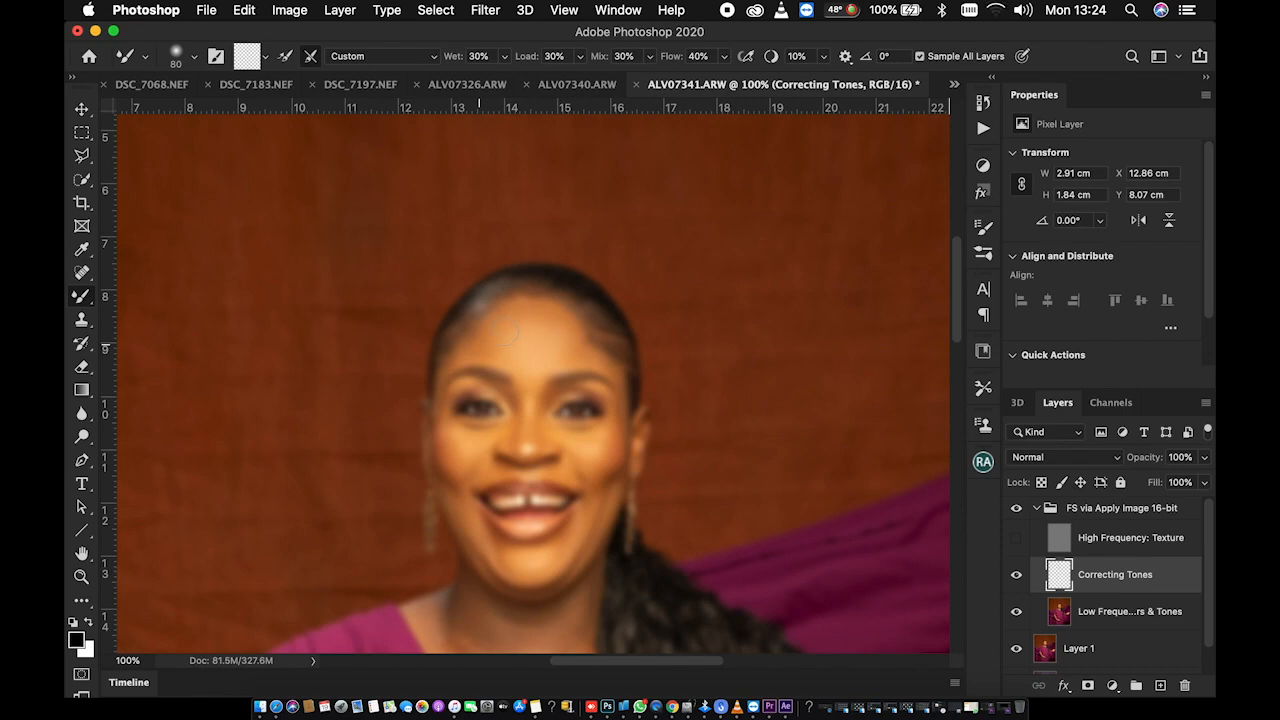
left_click_drag(512, 355, 543, 322)
key("bracketleft")
left_click_drag(540, 368, 541, 330)
Step: Smooth the tones on the nose with the Mixer Brush at size 30
key("bracketleft")
key("bracketleft")
key("bracketleft")
key("bracketleft")
left_click(527, 447)
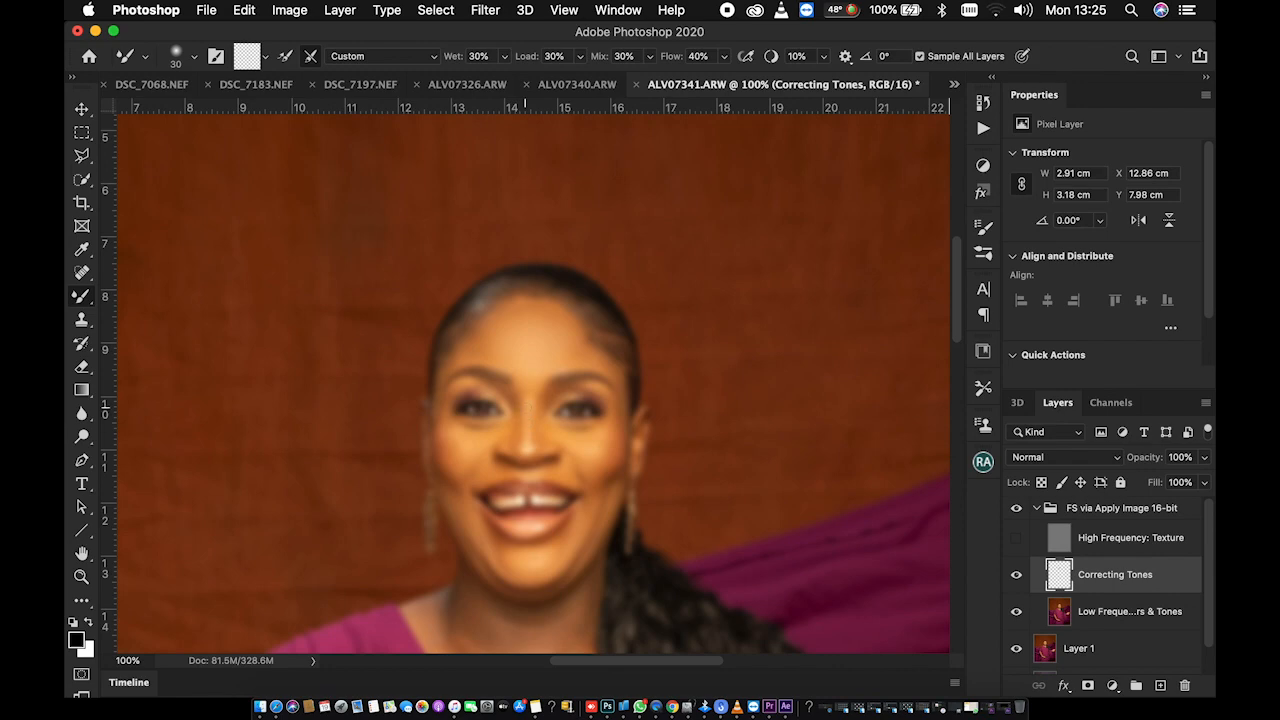
Step: Blend the cheek below the eye nearest the visible ear with the Mixer Brush at size 50
key("bracketright")
key("bracketright")
left_click(586, 443)
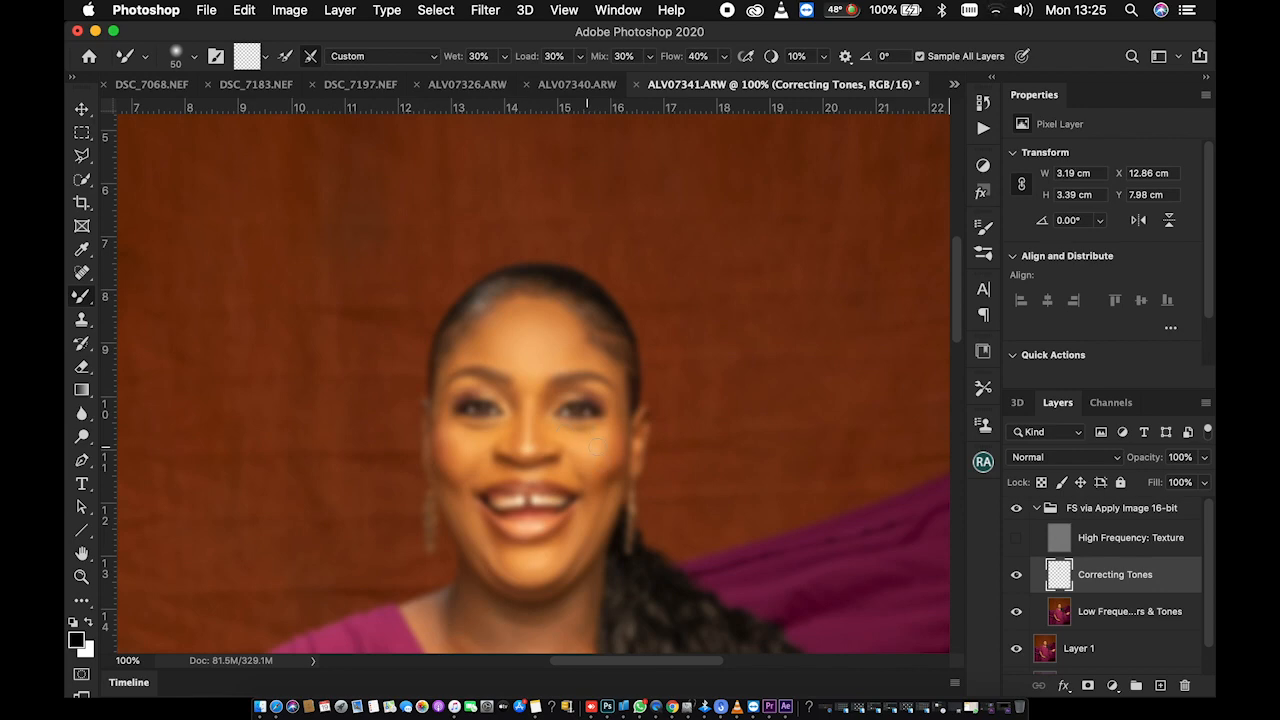
left_click_drag(596, 440, 613, 418)
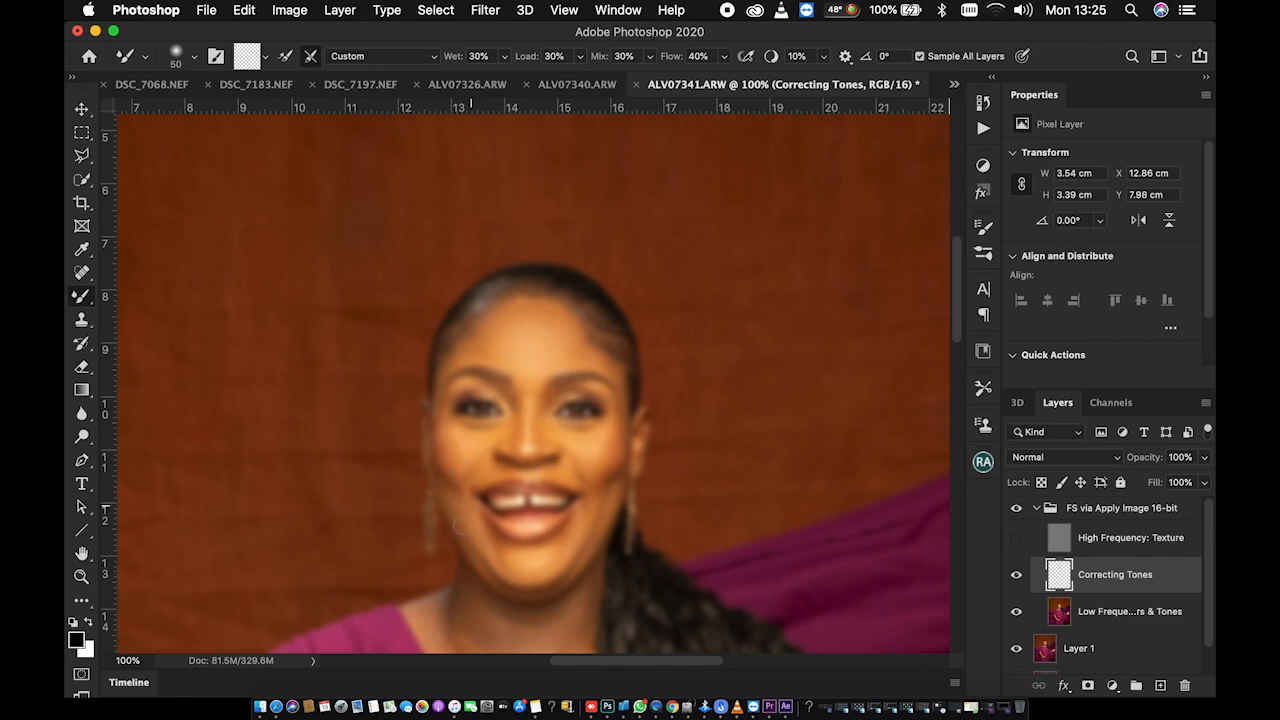
Step: Even out the chin tones below the lower lip with repeated Mixer Brush strokes at size 60
left_click_drag(533, 562, 530, 563)
left_click_drag(535, 563, 530, 565)
left_click_drag(531, 560, 527, 564)
left_click_drag(529, 564, 528, 572)
left_click_drag(531, 563, 527, 568)
left_click_drag(521, 566, 548, 562)
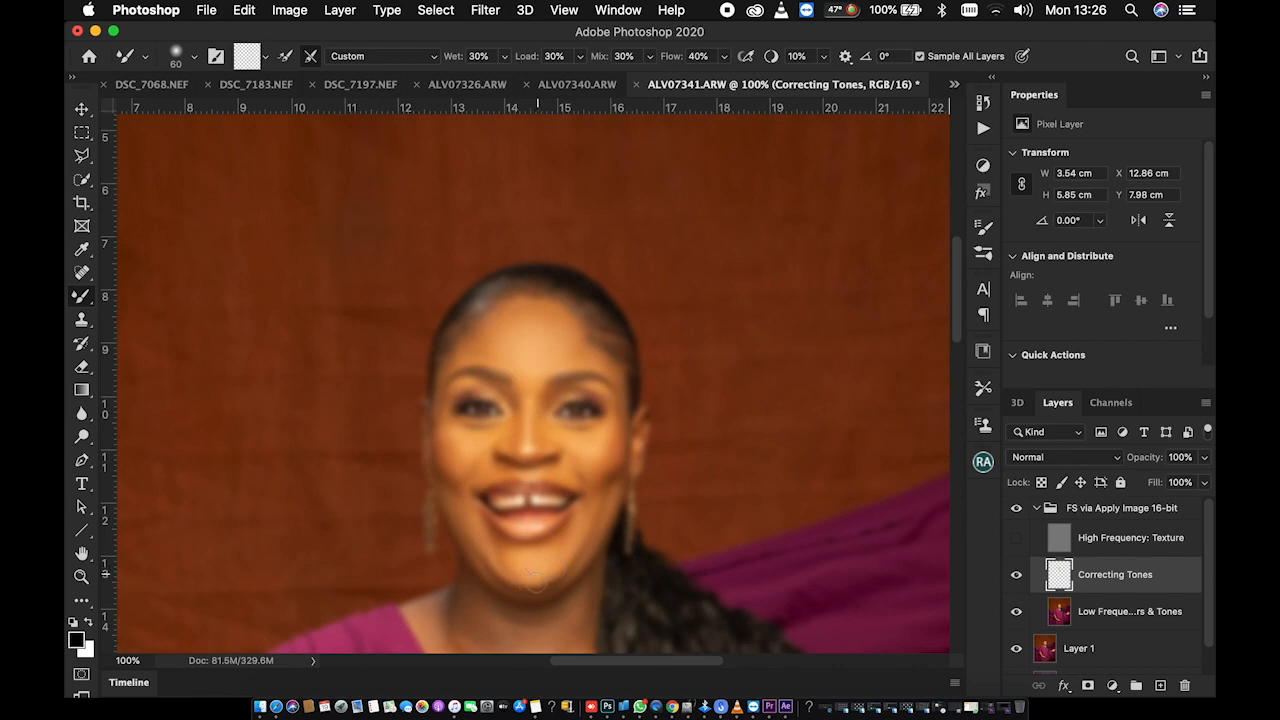
left_click_drag(528, 573, 541, 570)
Step: Blend the outer edges of both cheeks with the Mixer Brush, using size 80 on one side and 70 on the other
key("bracketright")
key("bracketright")
mouse_move(616, 426)
left_mouse_down()
mouse_move(620, 440)
mouse_move(577, 457)
mouse_move(618, 432)
left_mouse_up()
key("bracketleft")
left_click_drag(452, 448, 447, 452)
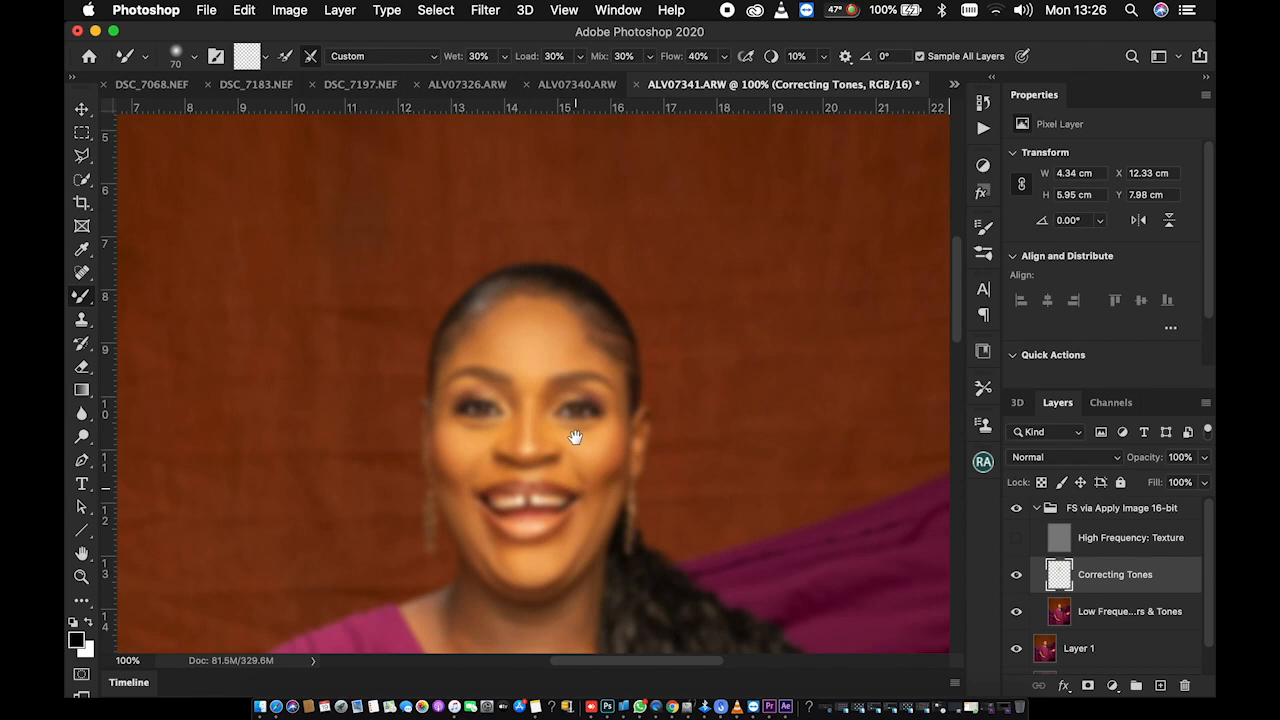
Step: Blend the shadowed neck just below the chin with the Mixer Brush at size 100
scroll(577, 415, "down", 5)
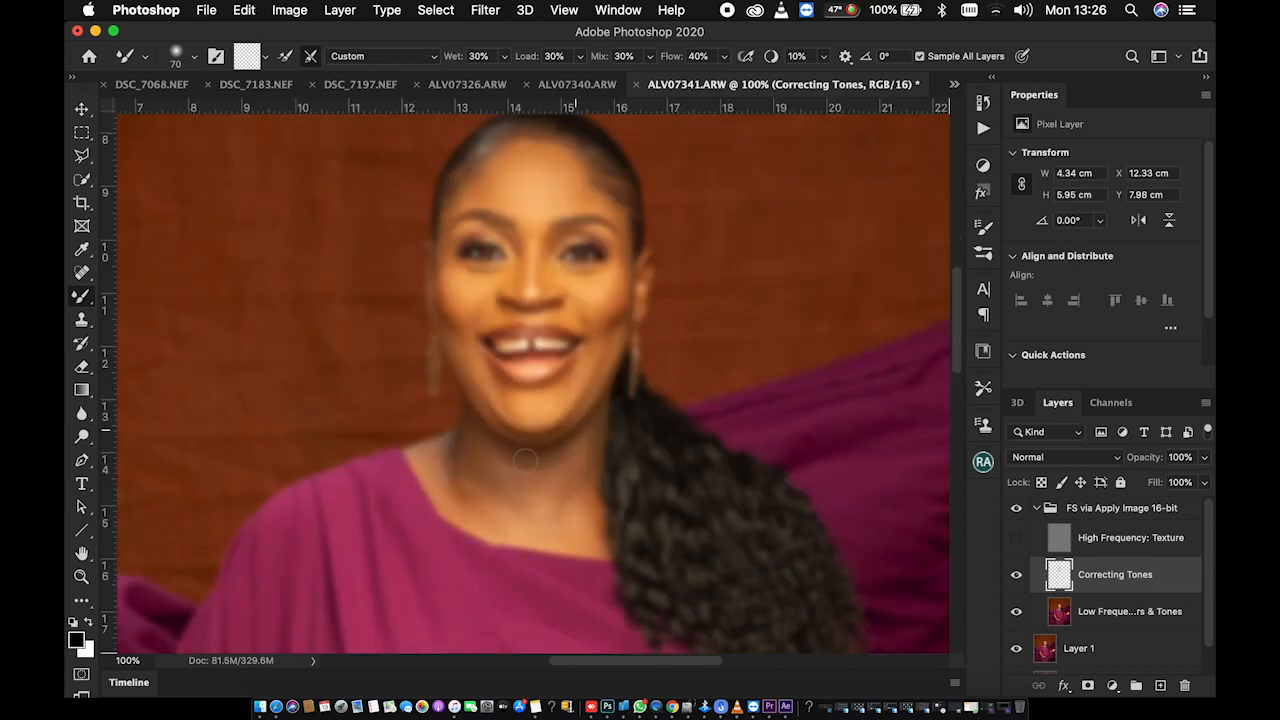
key("bracketright")
key("bracketright")
key("bracketright")
mouse_move(500, 470)
left_mouse_down()
mouse_move(480, 428)
mouse_move(470, 484)
mouse_move(478, 466)
left_mouse_up()
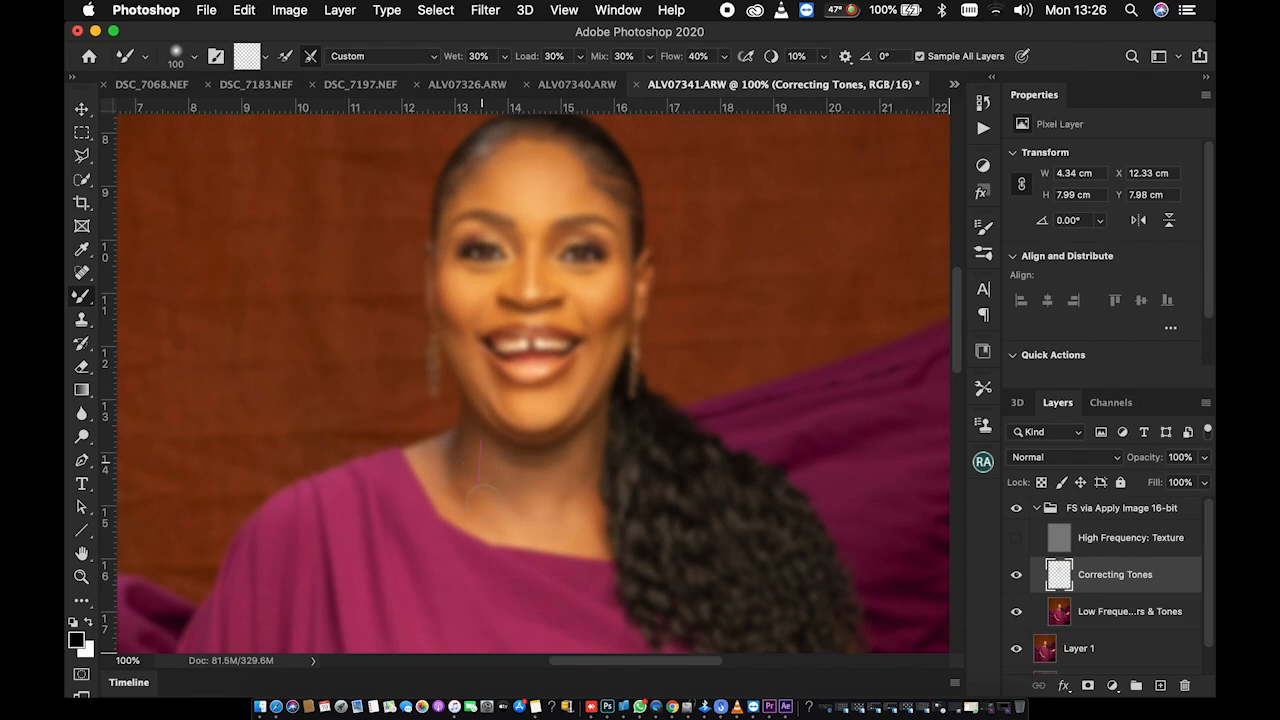
Step: Smooth the lower neck above the dress neckline with the Mixer Brush at size 80
key("bracketleft")
key("bracketleft")
key("bracketleft")
key("bracketleft")
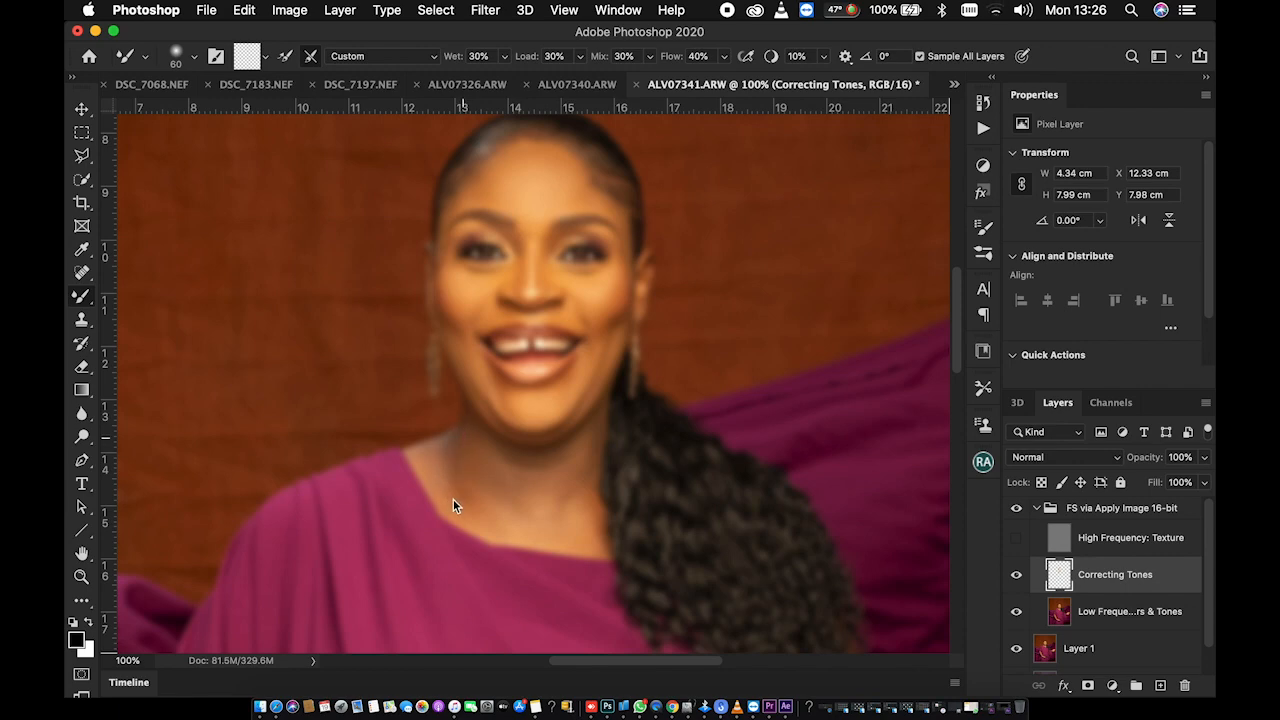
key("bracketright")
key("bracketright")
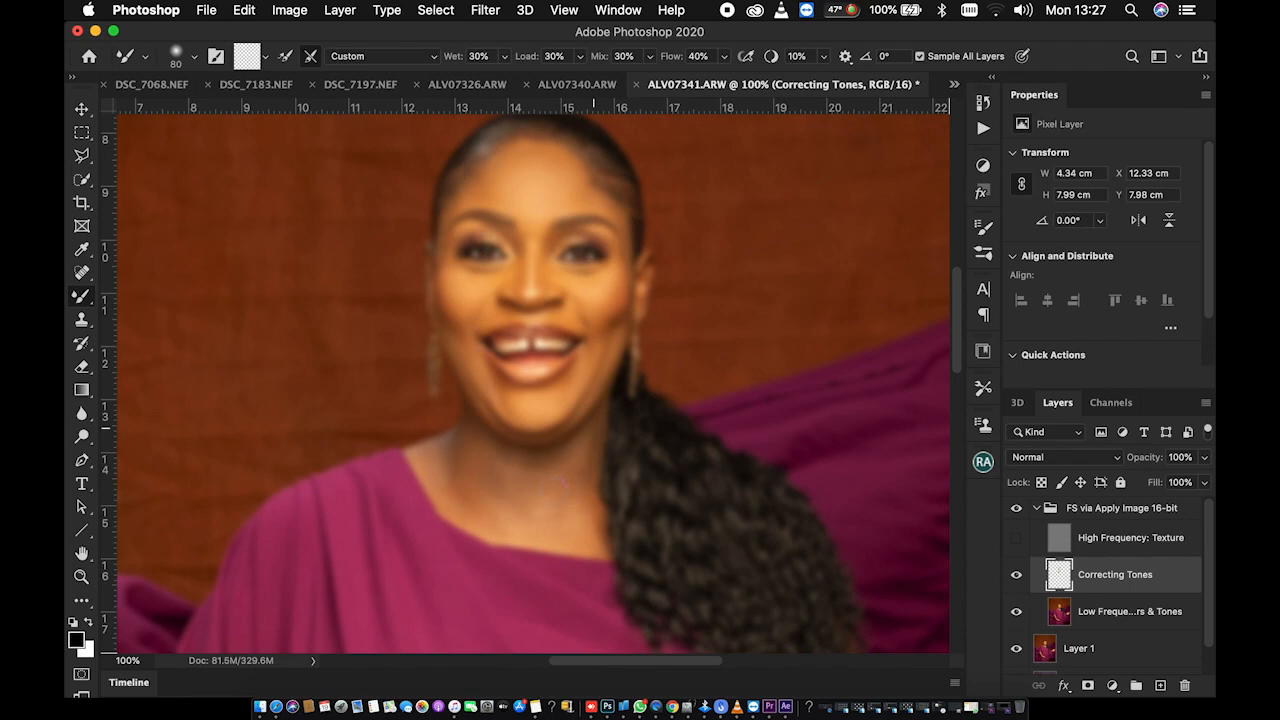
left_click_drag(540, 518, 533, 524)
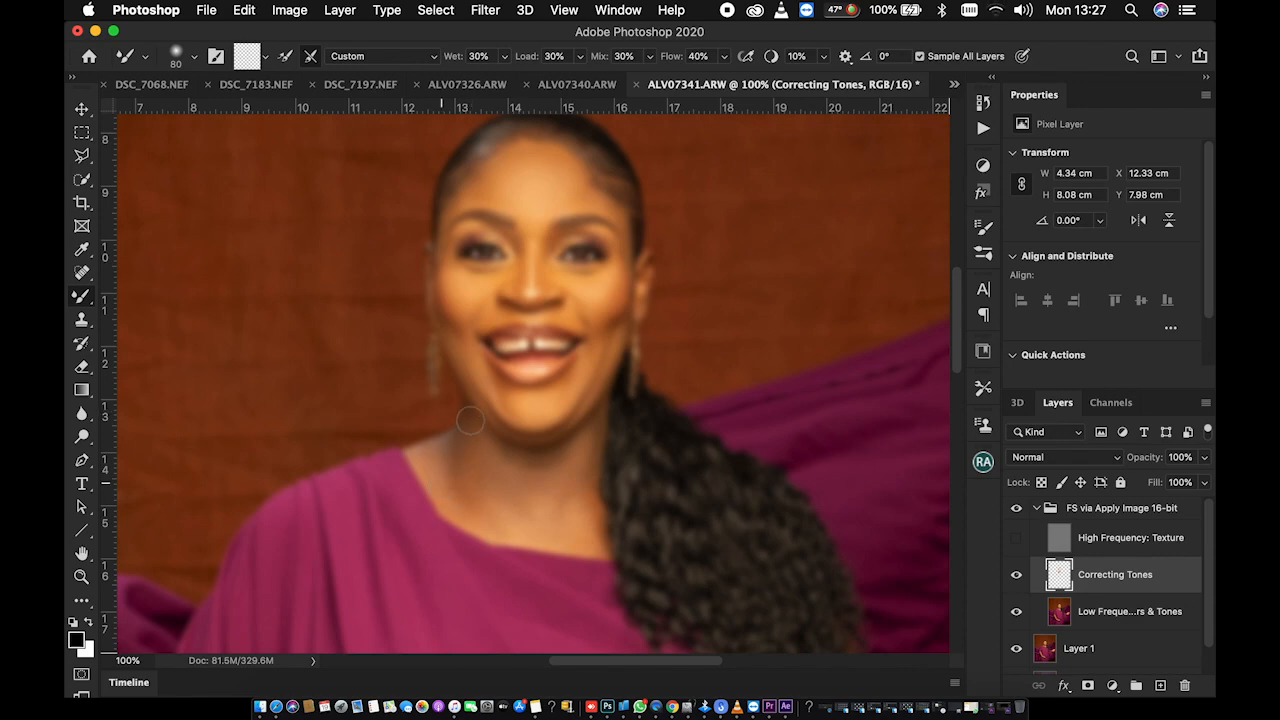
Step: Blend the sides of the neck under the jawline with the Mixer Brush at size 80
left_click_drag(471, 433, 466, 444)
left_click_drag(476, 440, 467, 466)
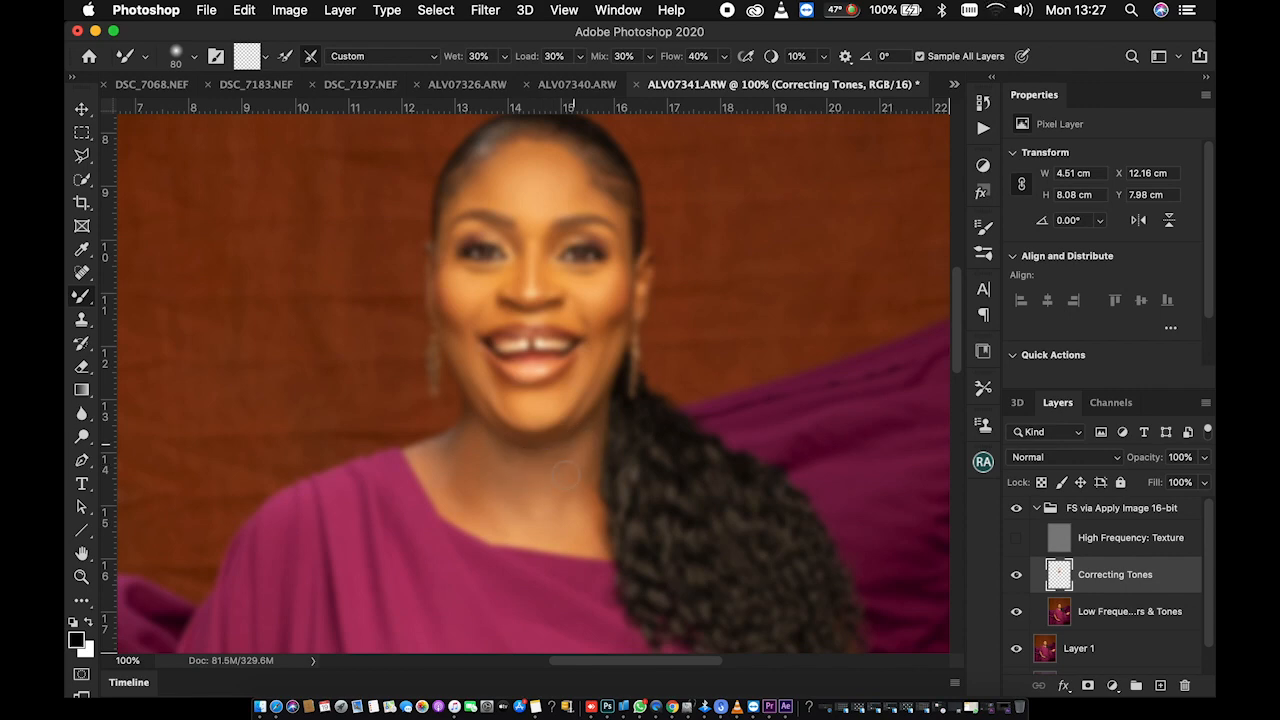
left_click(599, 422)
Step: Blend the skin of the arm resting across the belly, from sleeve to forearm, with the Mixer Brush at size 150
scroll(629, 326, "down", 5)
scroll(629, 326, "left", 1)
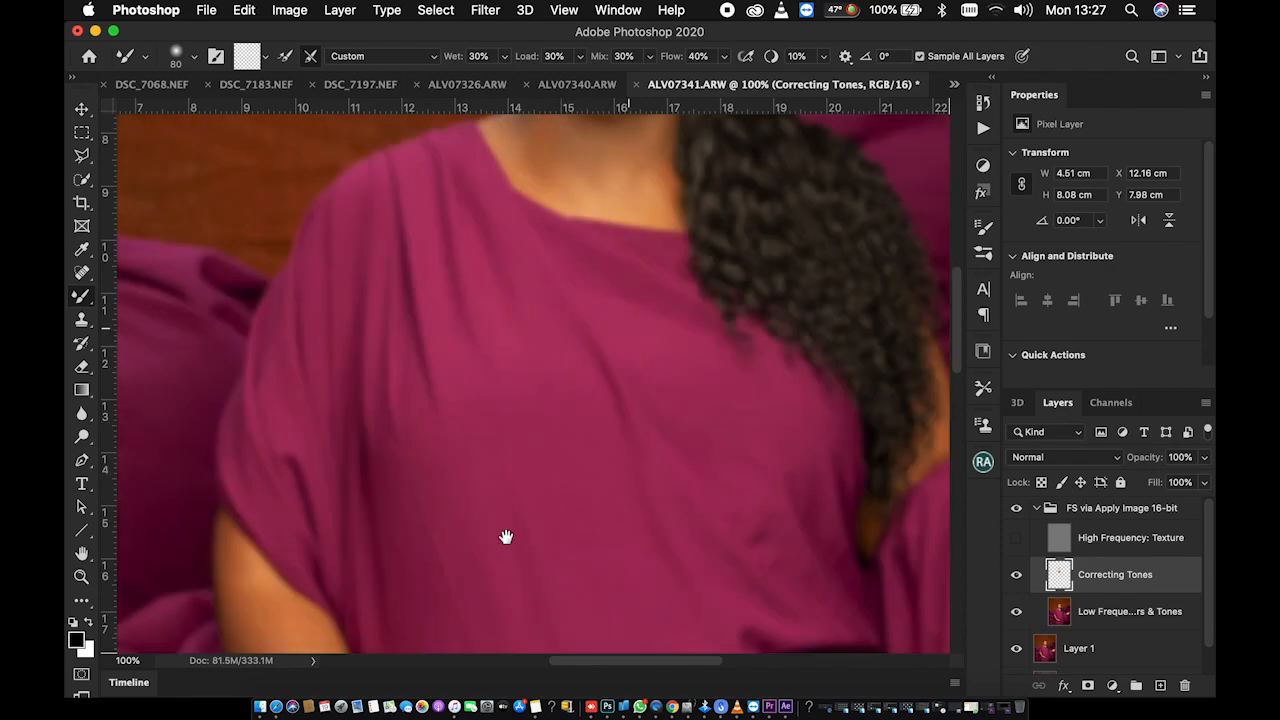
scroll(632, 303, "down", 5)
scroll(632, 303, "left", 1)
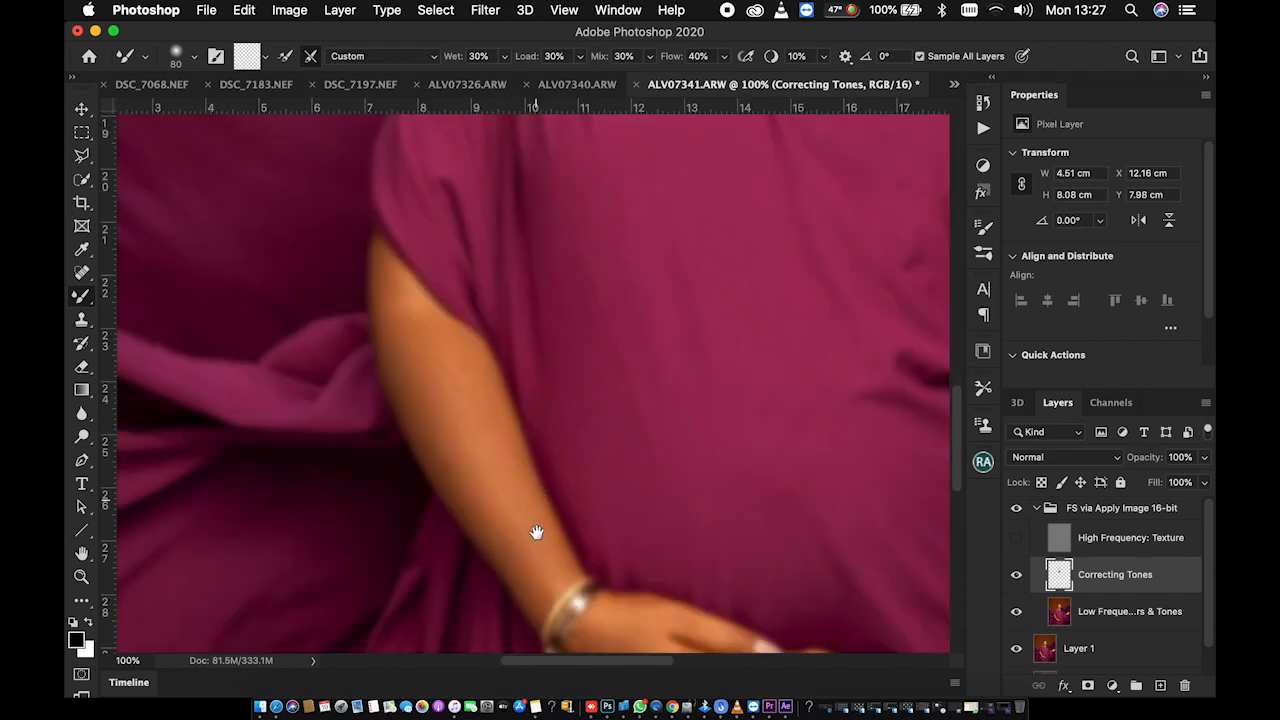
left_click_drag(537, 532, 502, 472)
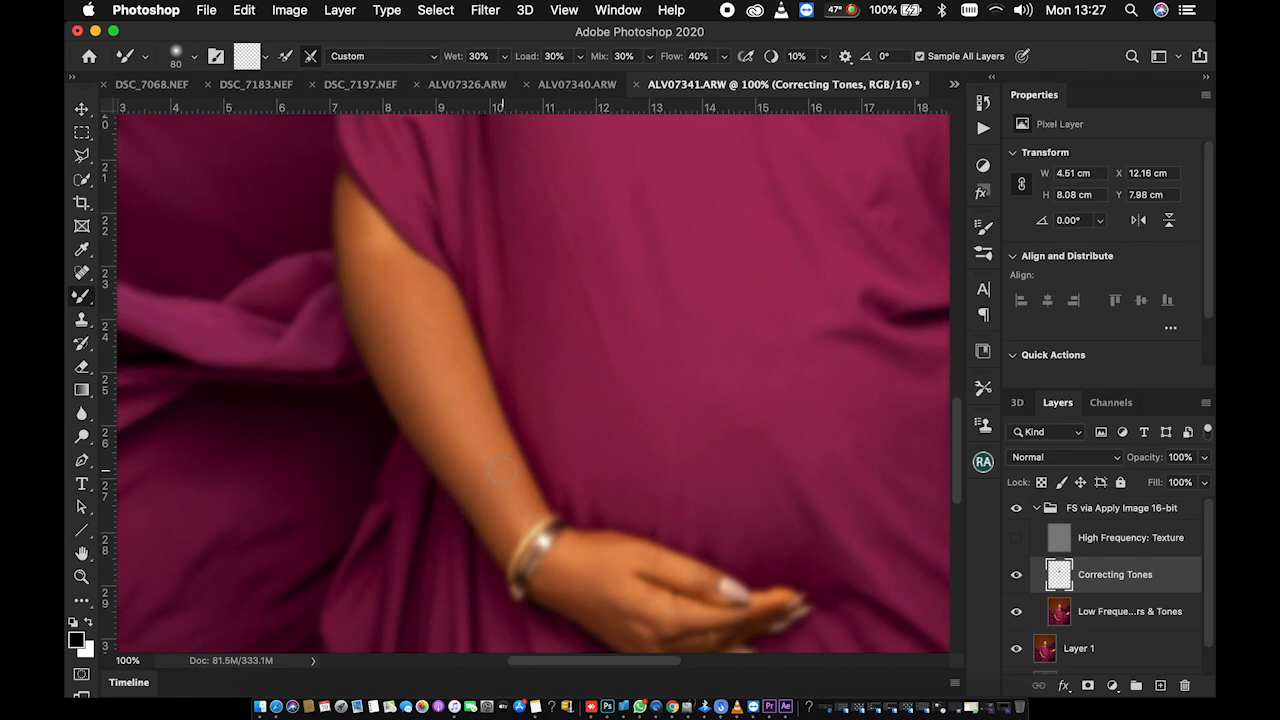
key("ctrl+minus")
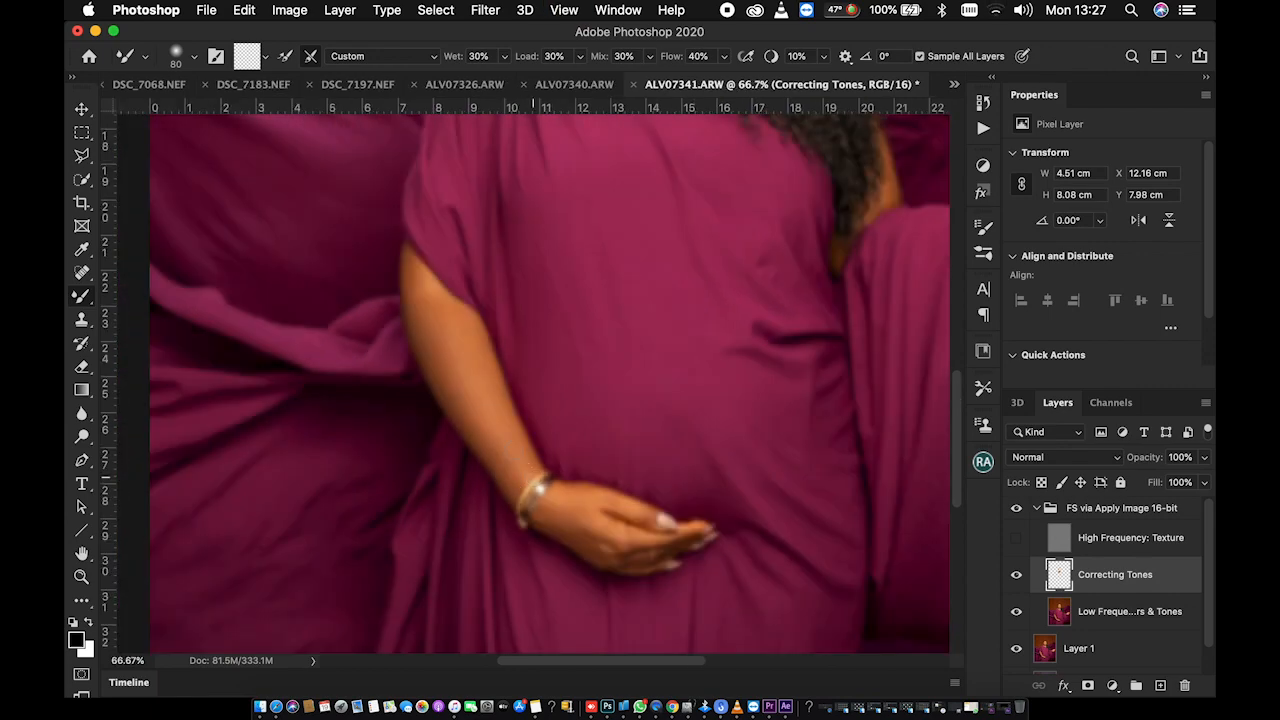
key("bracketright")
key("bracketright")
key("bracketright")
mouse_move(478, 411)
left_mouse_down()
mouse_move(495, 436)
mouse_move(469, 386)
left_mouse_up()
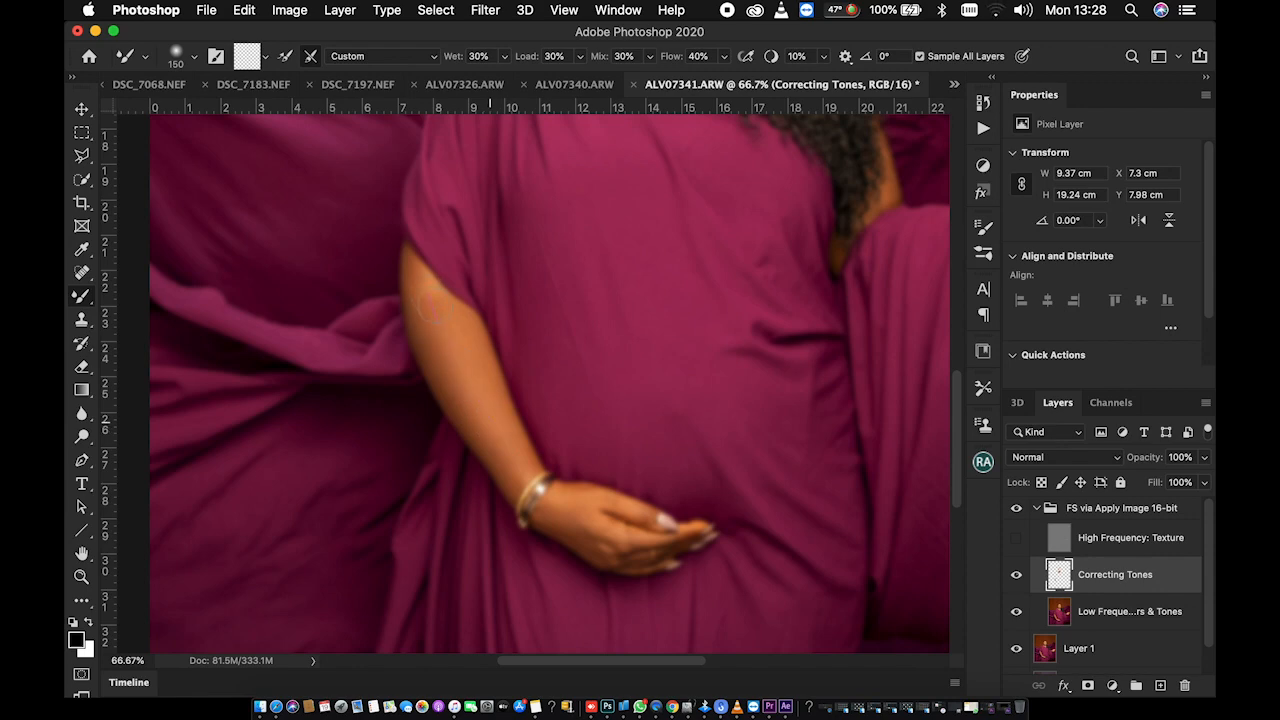
left_click_drag(432, 311, 481, 425)
Step: Smooth the forearm just above the bracelet with the Mixer Brush at size 125
key("bracketleft")
left_click_drag(499, 434, 511, 463)
key("bracketright")
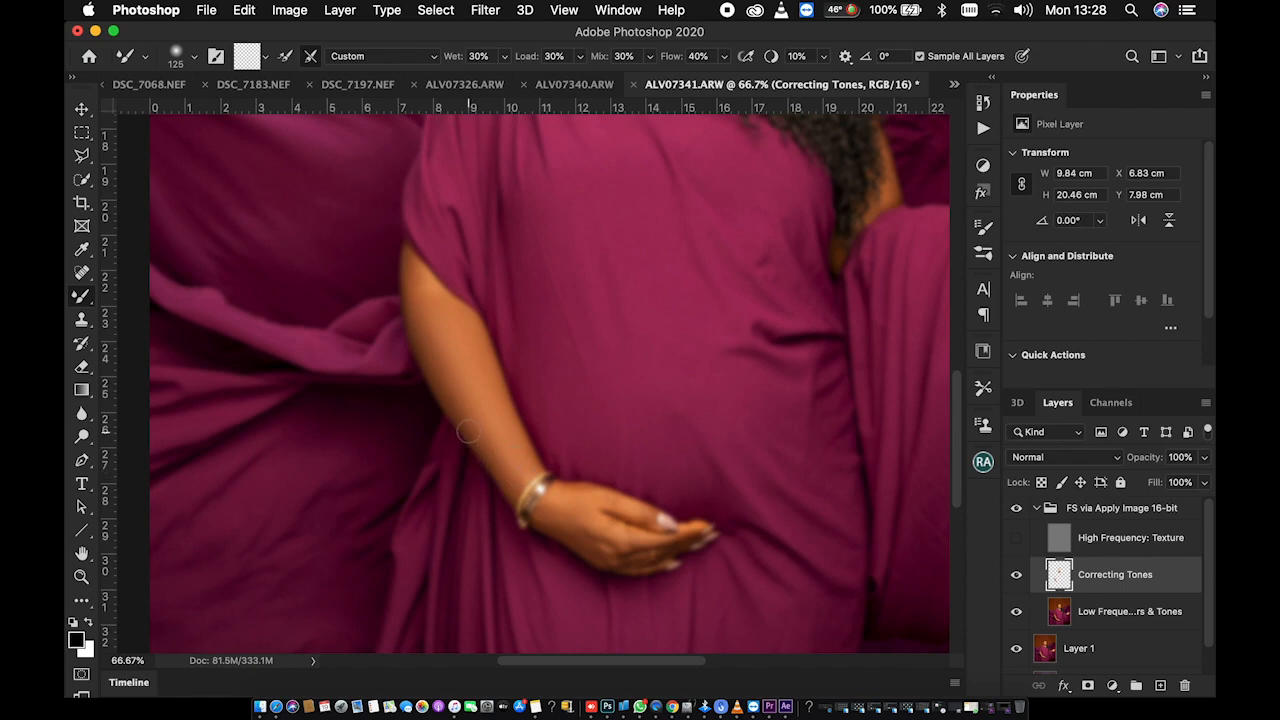
Step: Blend the back and fingers of the hand resting on the belly with the Mixer Brush at size 80
key("bracketleft")
key("bracketleft")
key("bracketleft")
key("bracketleft")
key("bracketright")
left_click_drag(598, 538, 670, 542)
left_click_drag(673, 541, 664, 543)
Step: Blend the outstretched hand with the Mixer Brush, using size 70 on the palm and size 50 on the fingers
left_click_drag(861, 158, 748, 522)
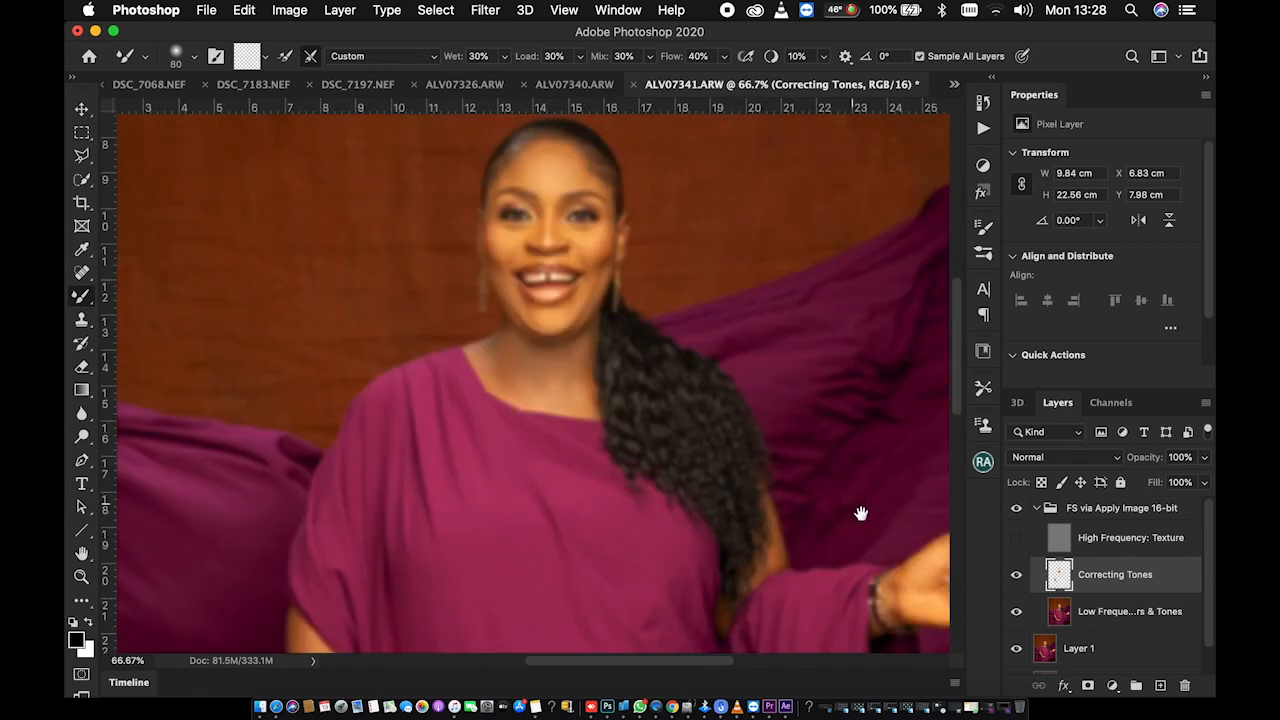
left_click_drag(860, 513, 752, 423)
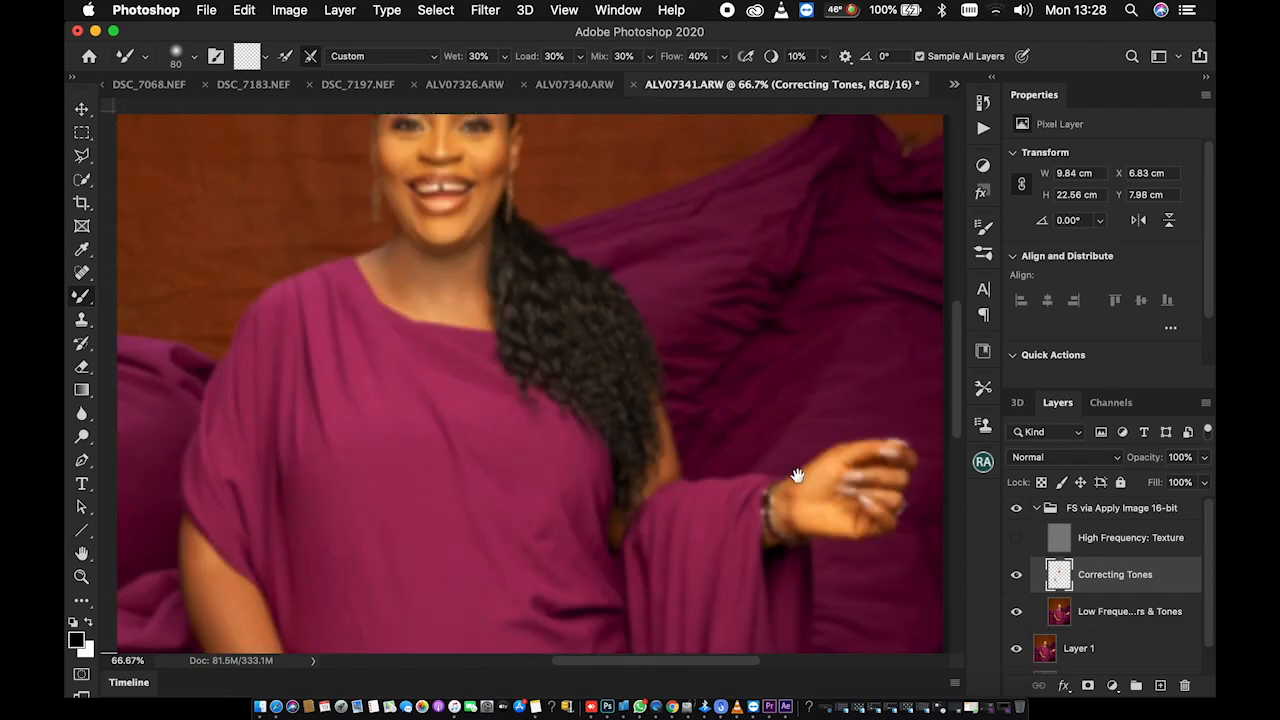
key("[")
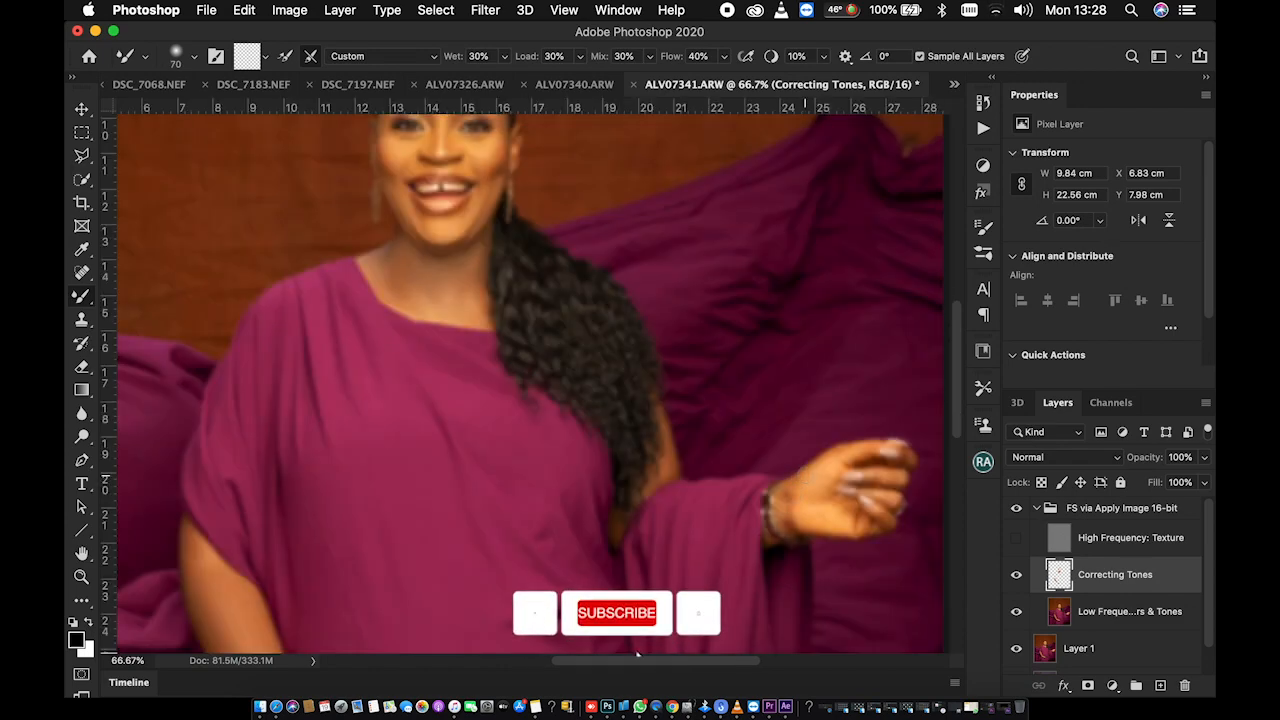
left_click_drag(794, 490, 841, 499)
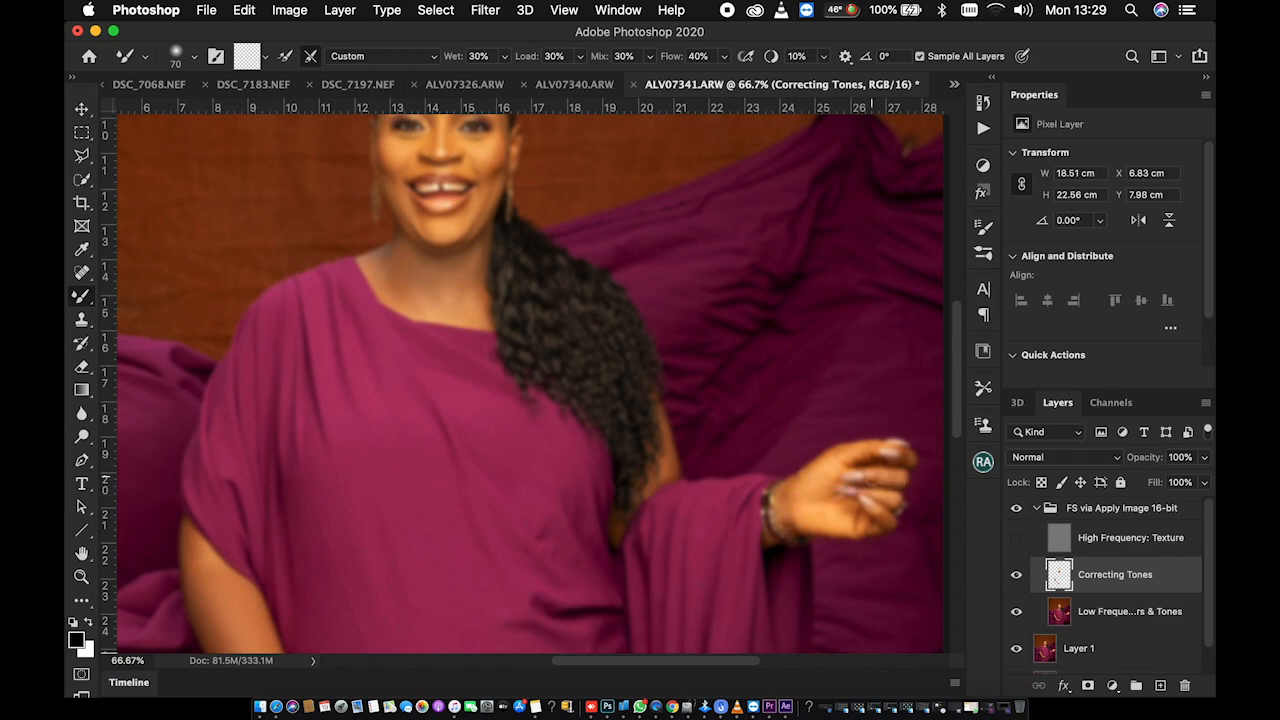
key("[")
key("[")
left_click_drag(893, 472, 903, 464)
Step: Show the High Frequency: Texture layer again and collapse the FS via Apply Image 16-bit group
key("space")
mouse_move(553, 469)
left_mouse_down()
mouse_move(586, 306)
mouse_move(569, 343)
left_mouse_up()
key("super+0")
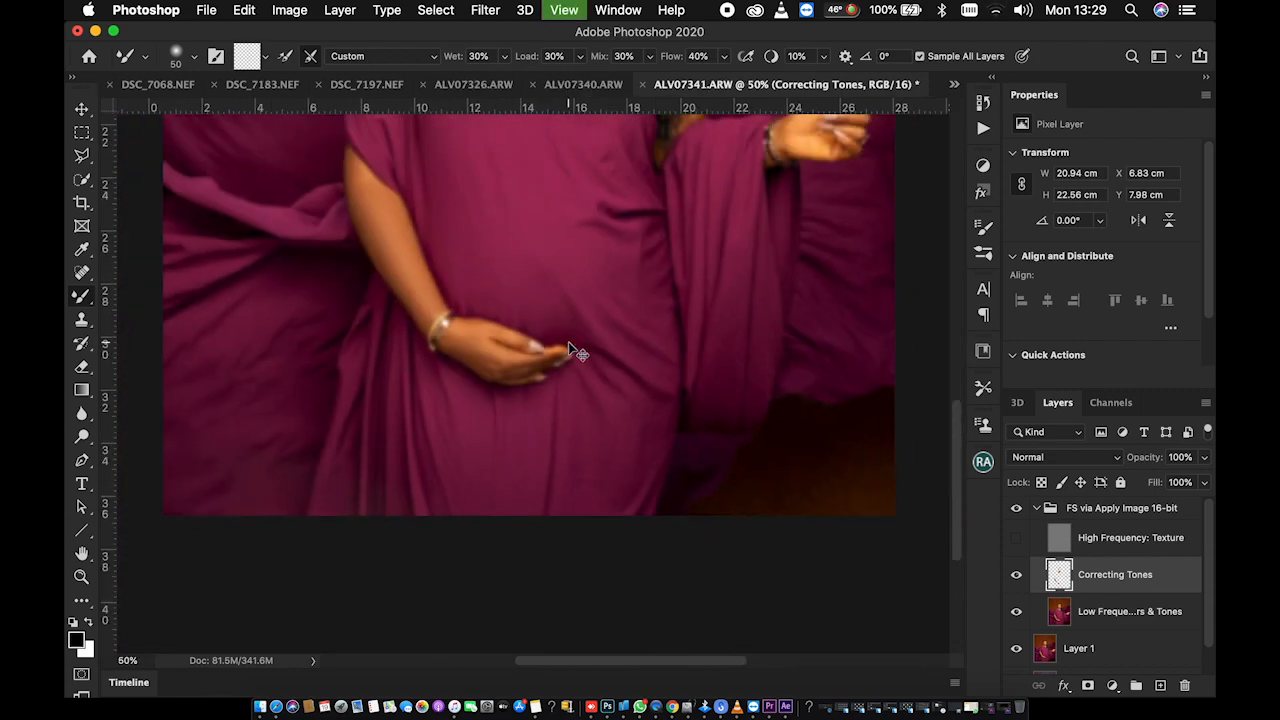
key("super+minus")
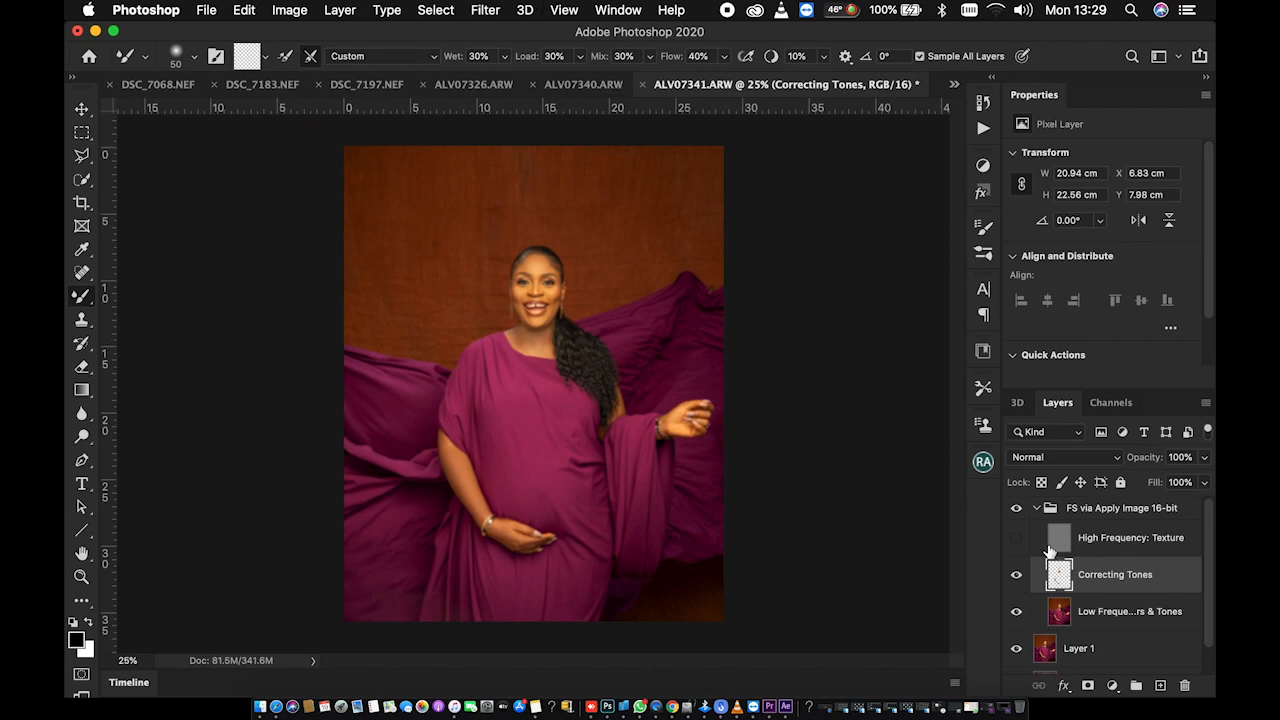
left_click(1016, 540)
left_click(1038, 508)
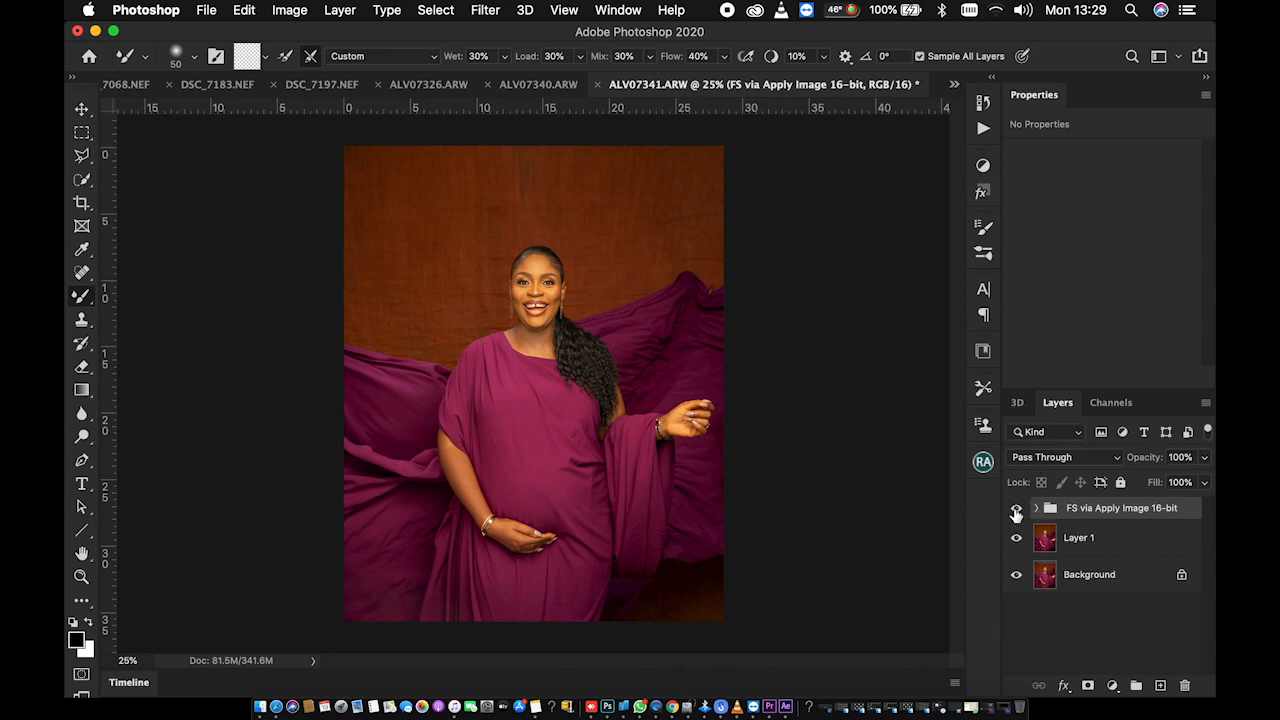
Step: Compare the portrait with and without the frequency separation group, and against the original Background layer alone
left_click(1016, 510)
left_click(1016, 510)
left_click(1018, 577, "alt")
left_click(1018, 577, "alt")
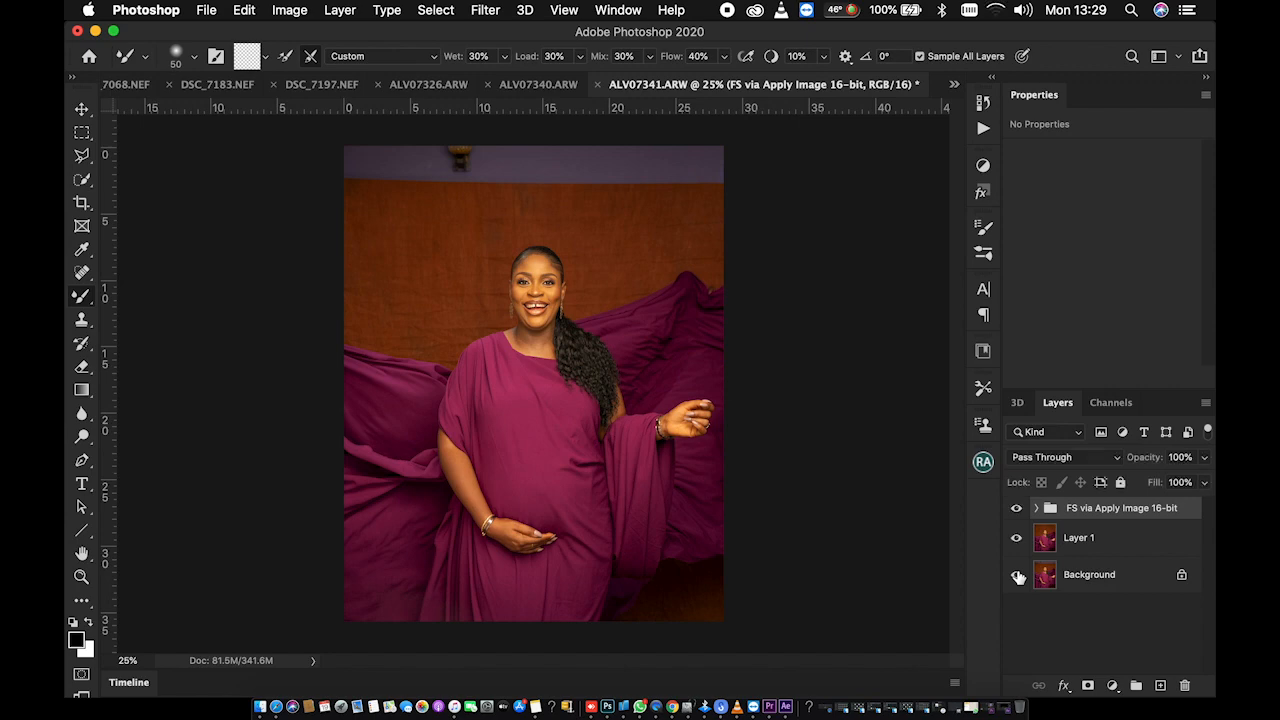
left_click(1018, 577, "alt")
left_click(1018, 577, "alt")
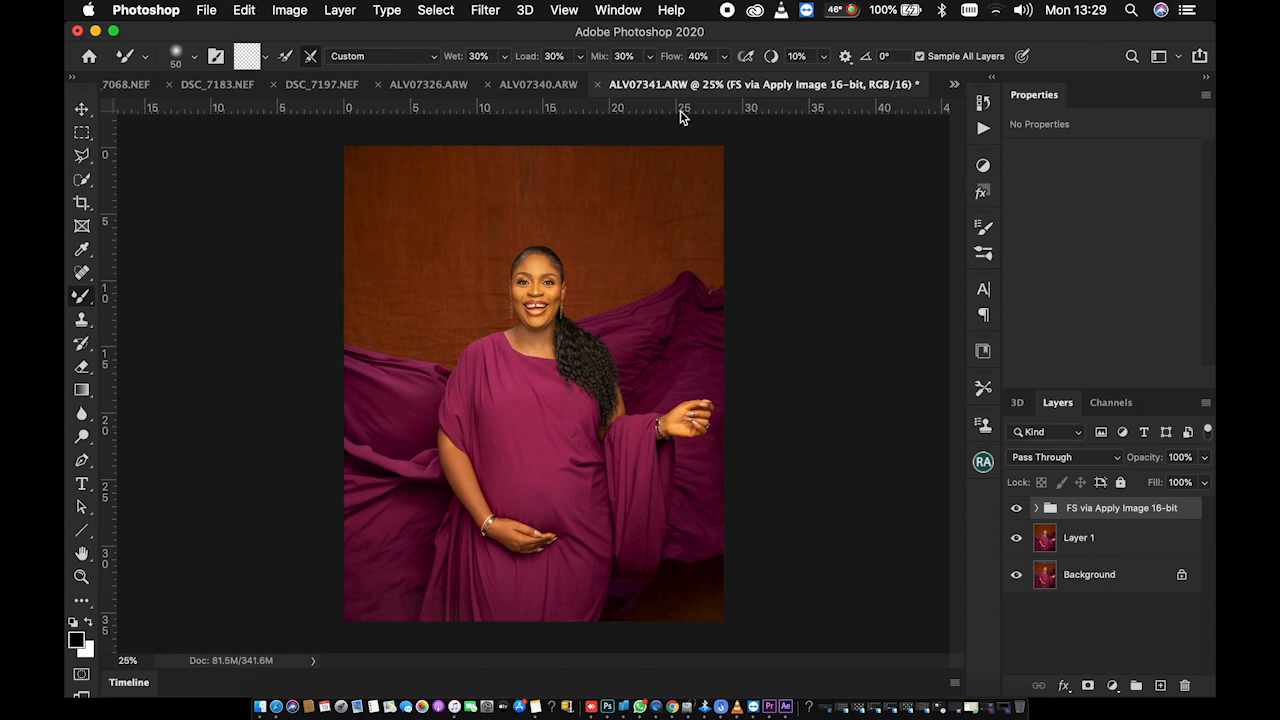
Step: Examine the retouched skin on the face and neck up close, and check the whole portrait again
key("super+equal")
key("super+equal")
key("super+equal")
key("super+equal")
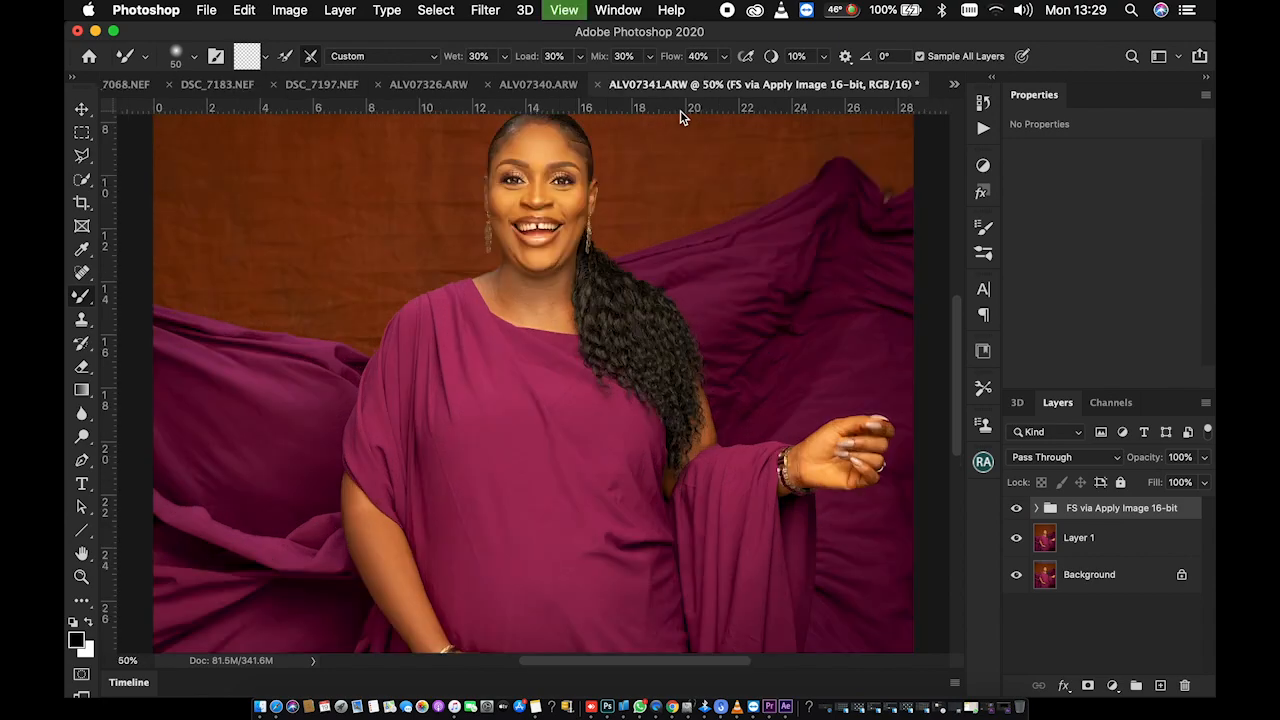
scroll(718, 231, "up", 5)
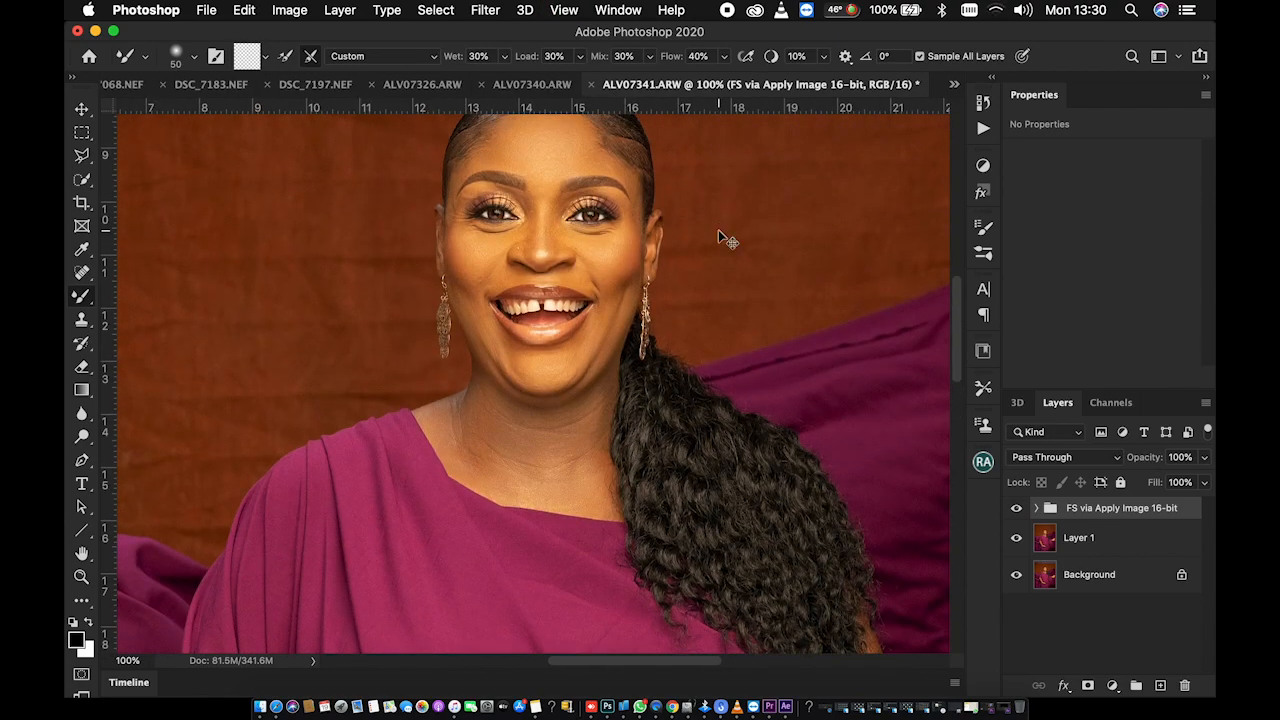
key("super+minus")
key("super+minus")
key("super+minus")
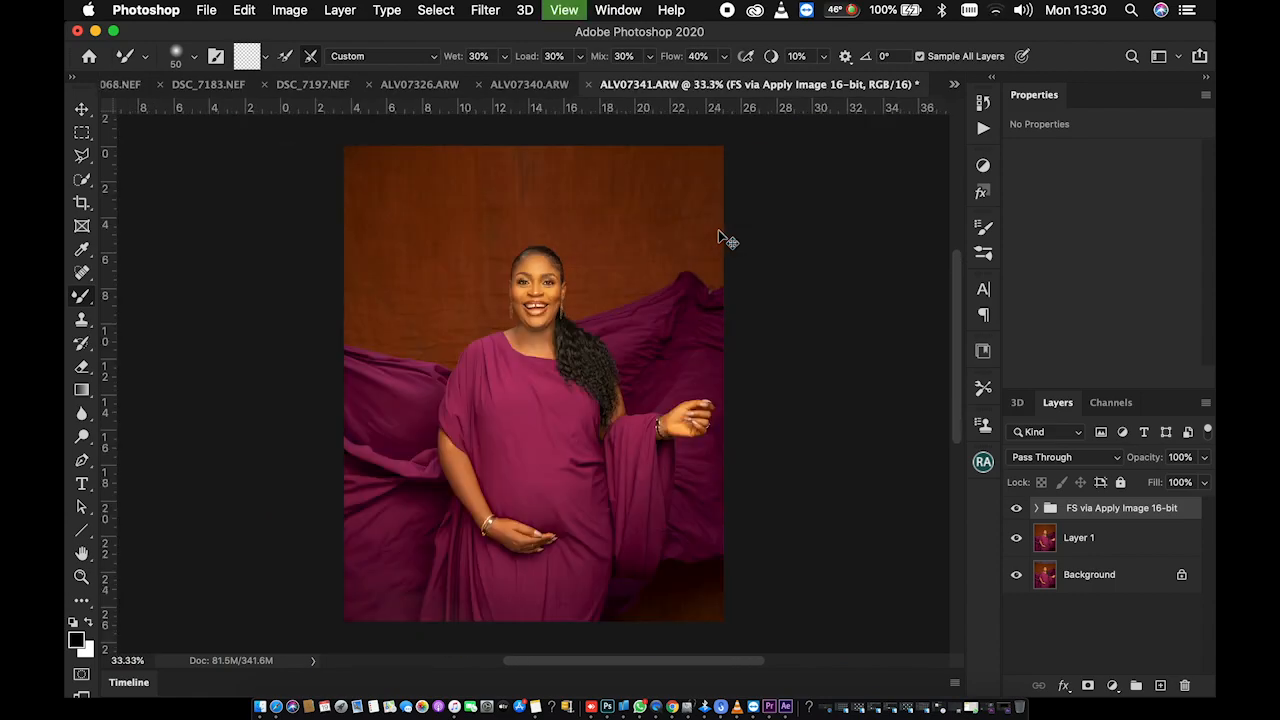
key("super+minus")
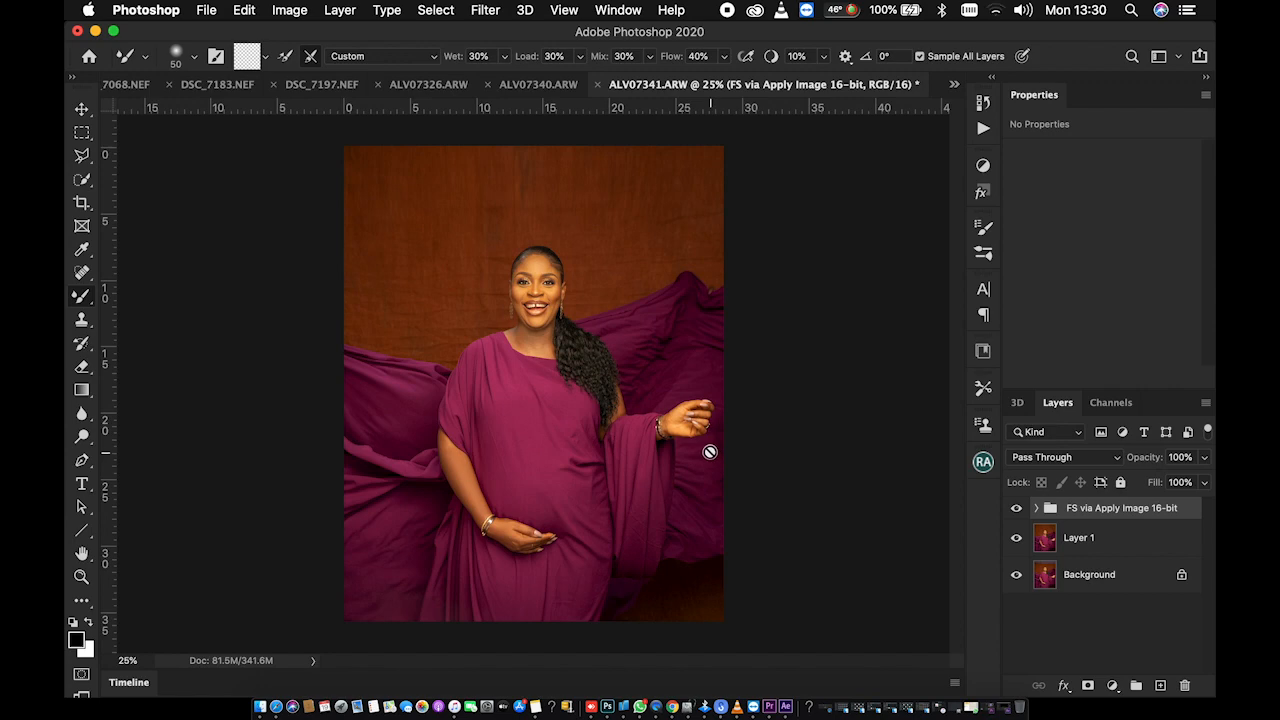
Step: Paste the ALEVA Photography logo, invert it to white, and place it in the portrait's lower-right corner
key("super+z")
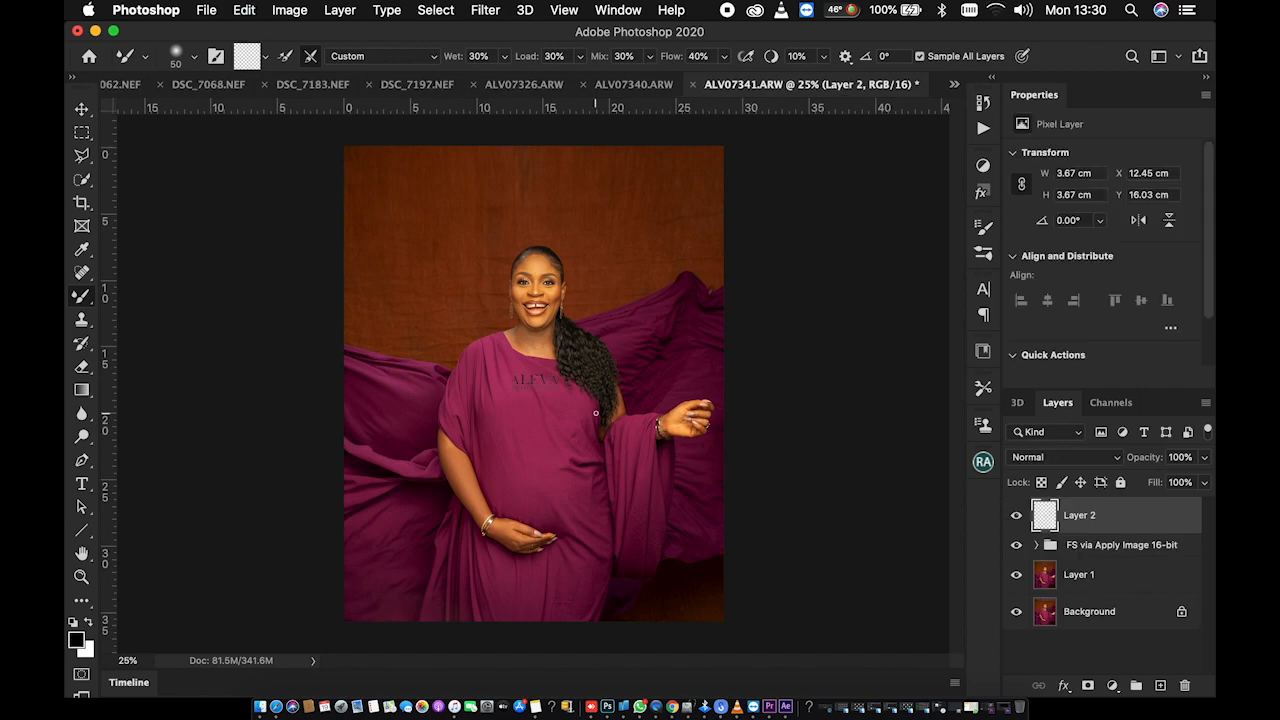
key("super+i")
key("v")
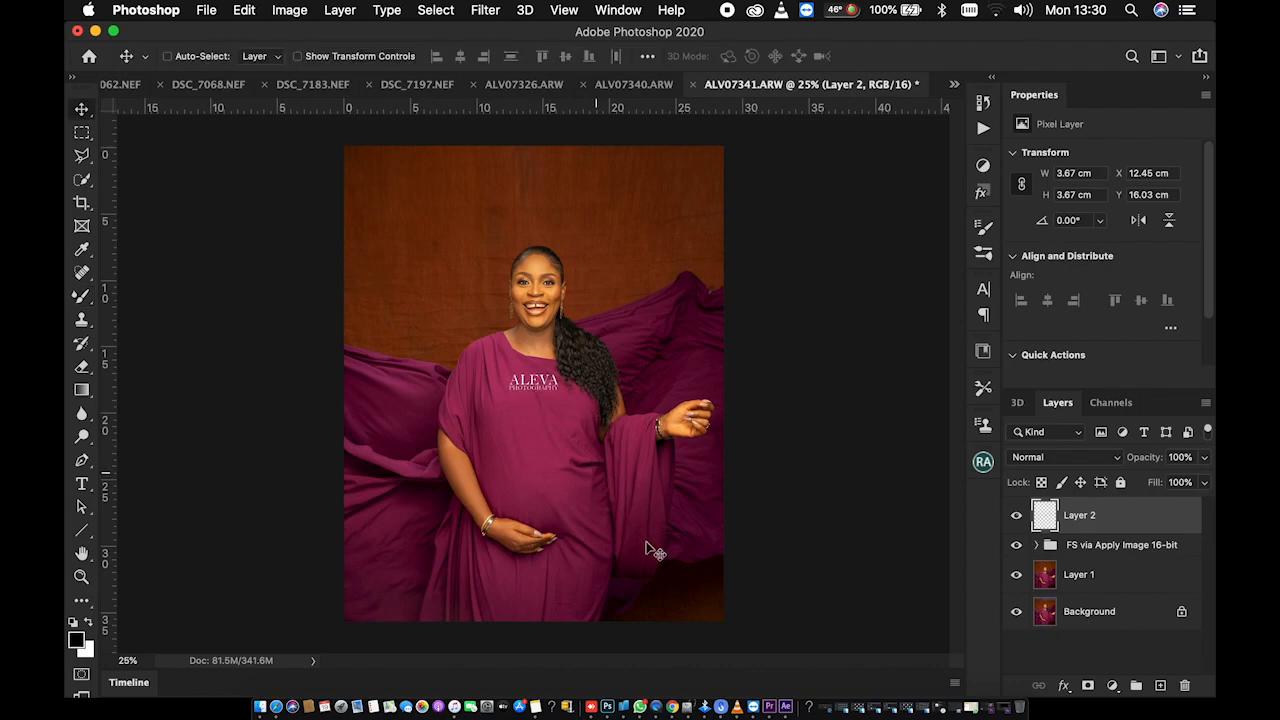
left_click_drag(543, 379, 698, 598)
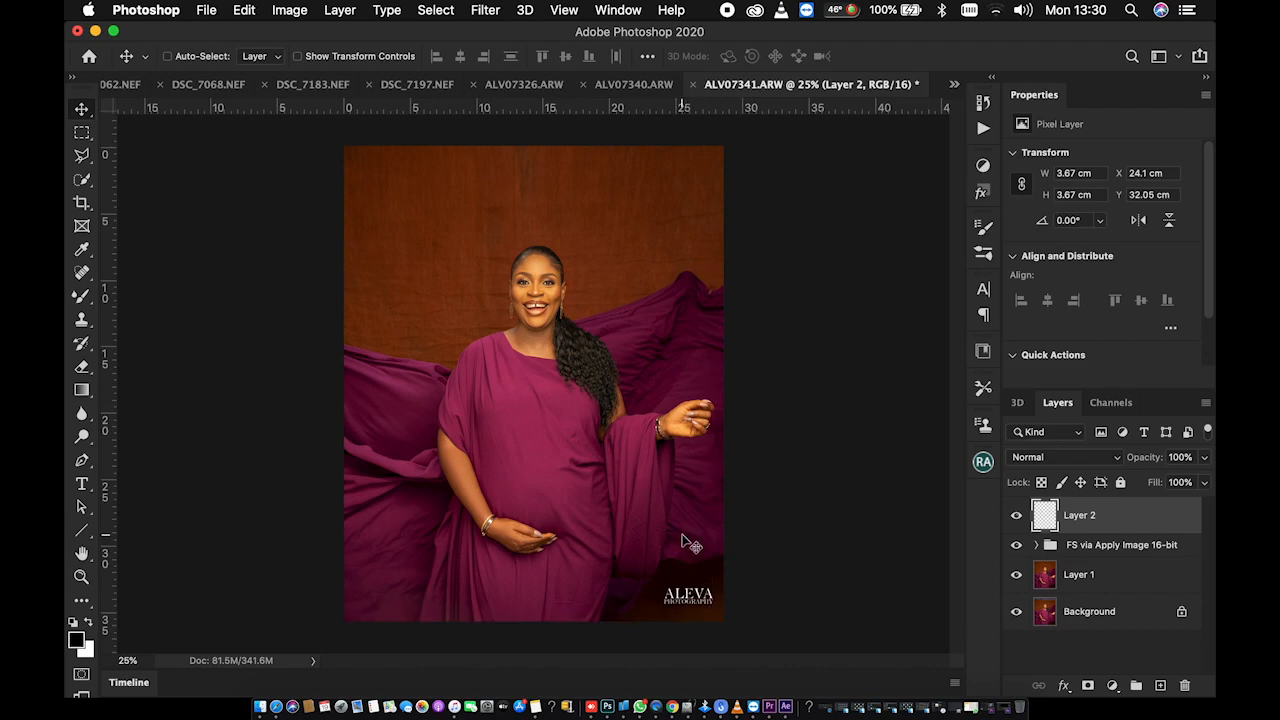
Step: Scale the ALEVA Photography logo down proportionally to about 3.15 cm square
key("super+t")
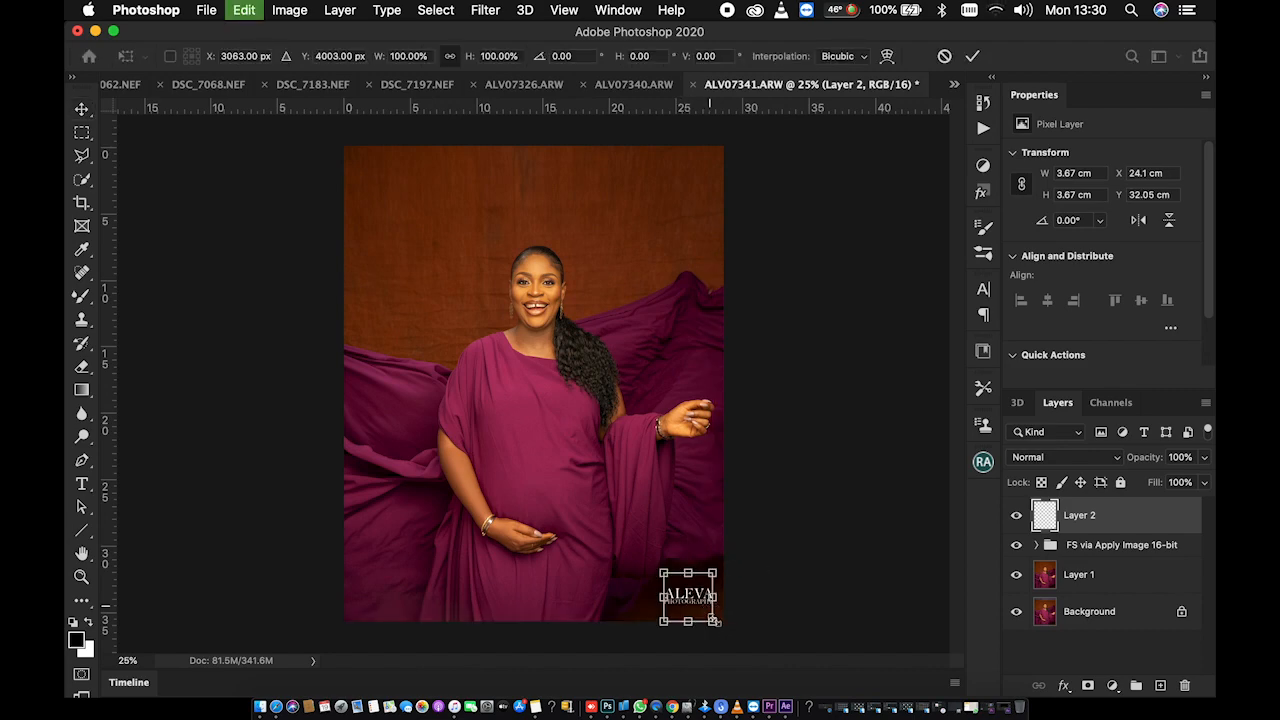
left_click_drag(716, 624, 705, 617)
key("Return")
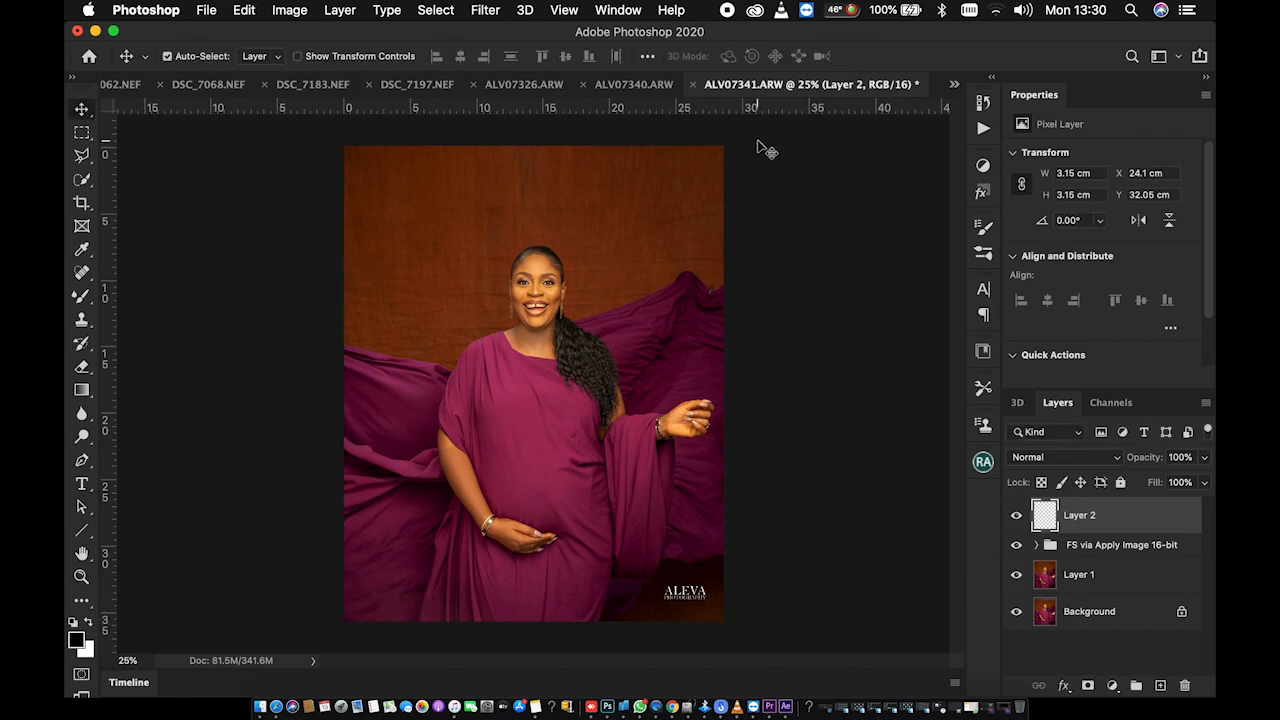
Step: Export the portrait for web as a quality 100 JPEG named ALV07341.jpg in the DONE folder
key("super+s")
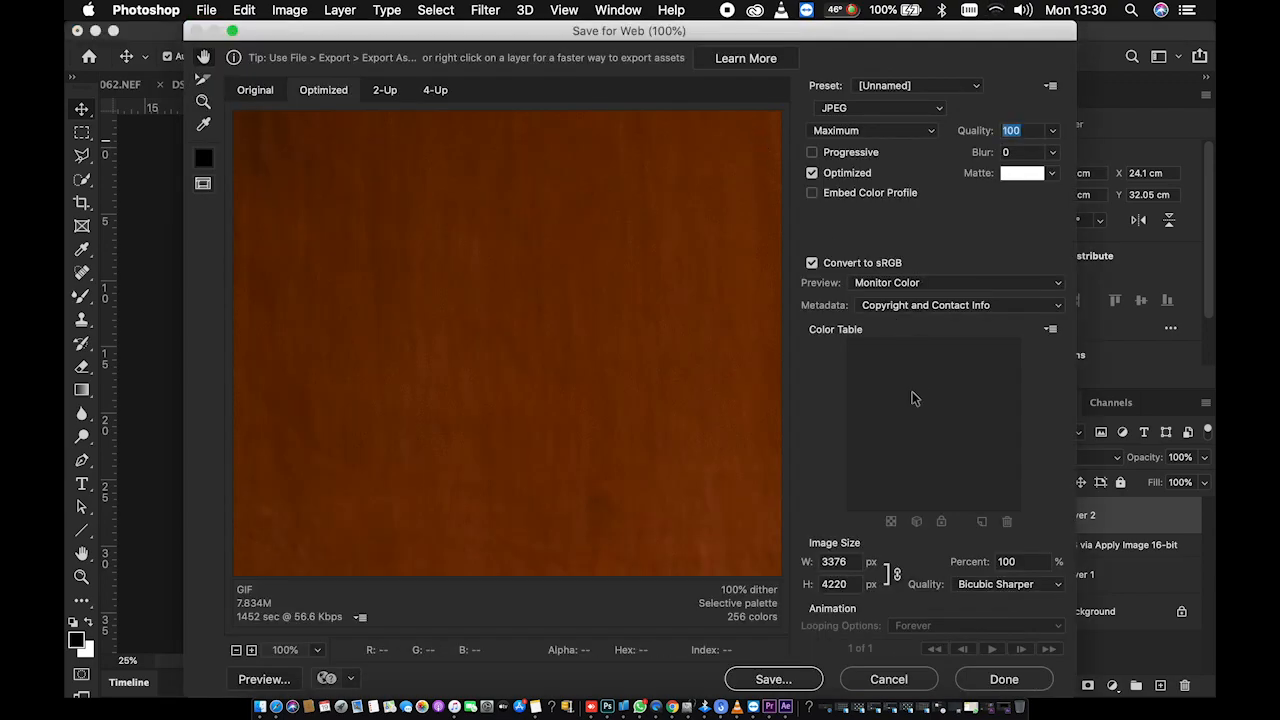
left_click(806, 680)
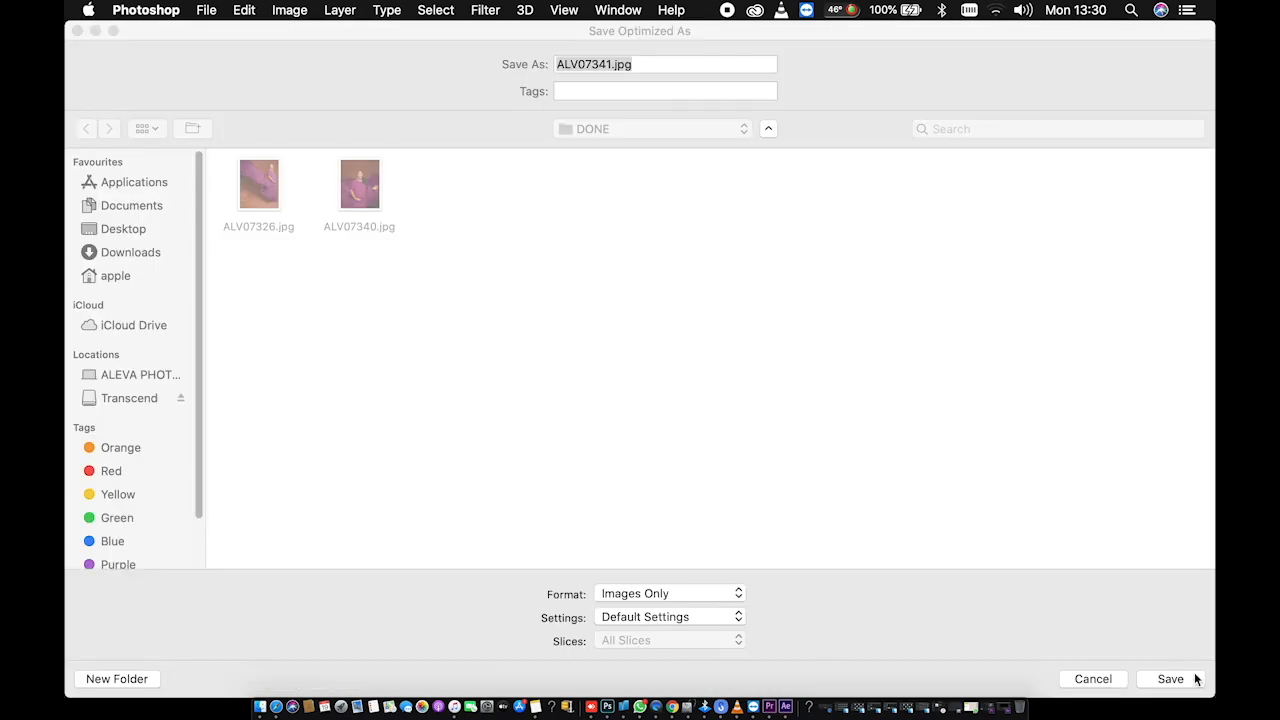
left_click(1196, 680)
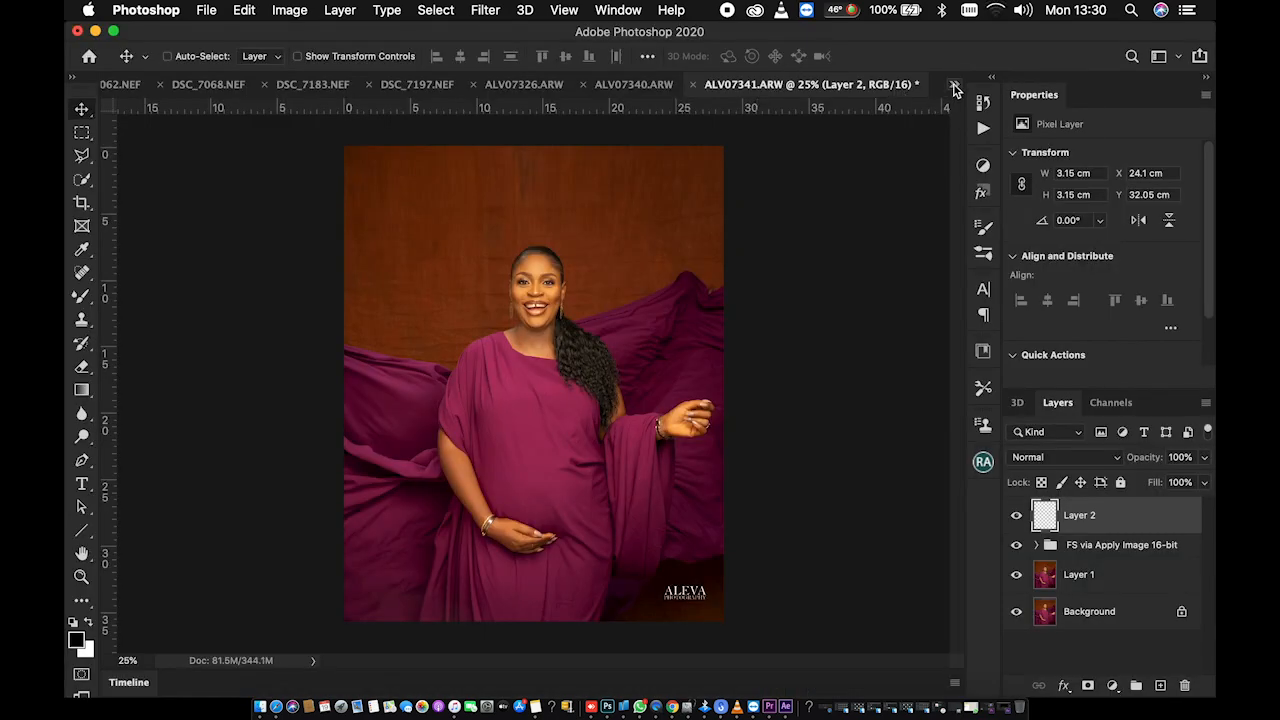
left_click(954, 86)
scroll(1016, 590, "down", 5)
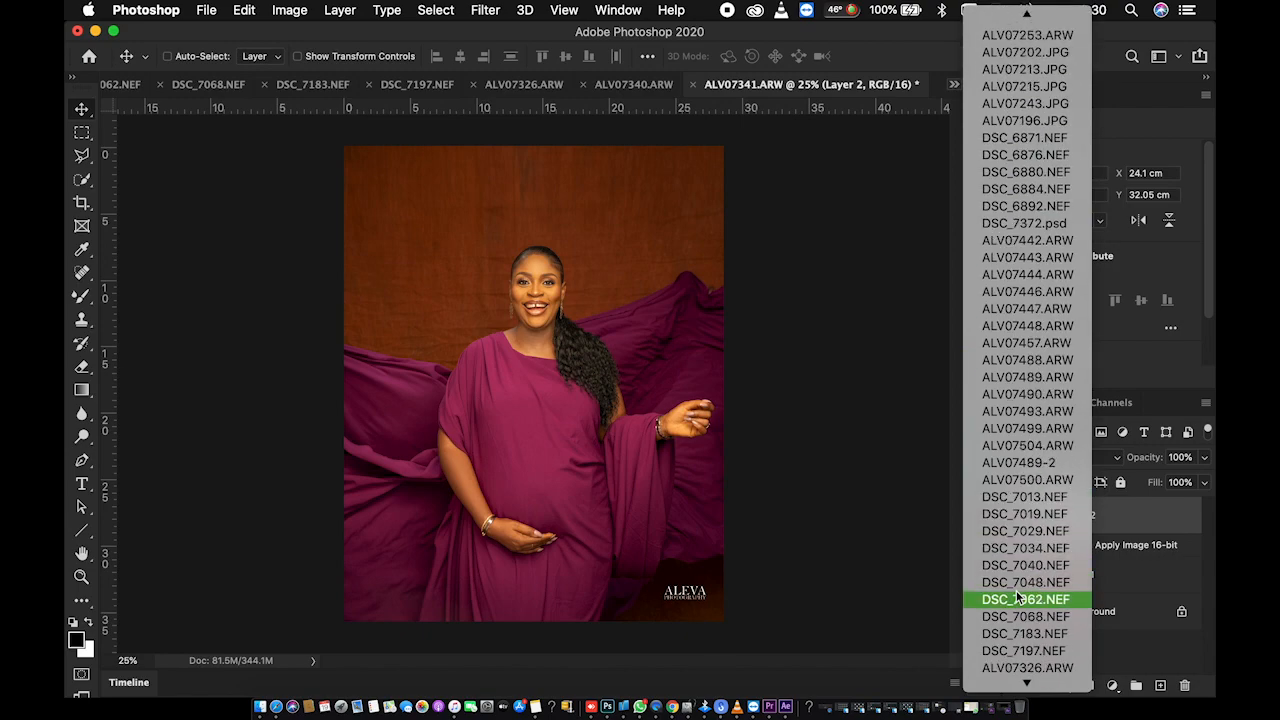
scroll(1016, 592, "down", 5)
left_click(1031, 493)
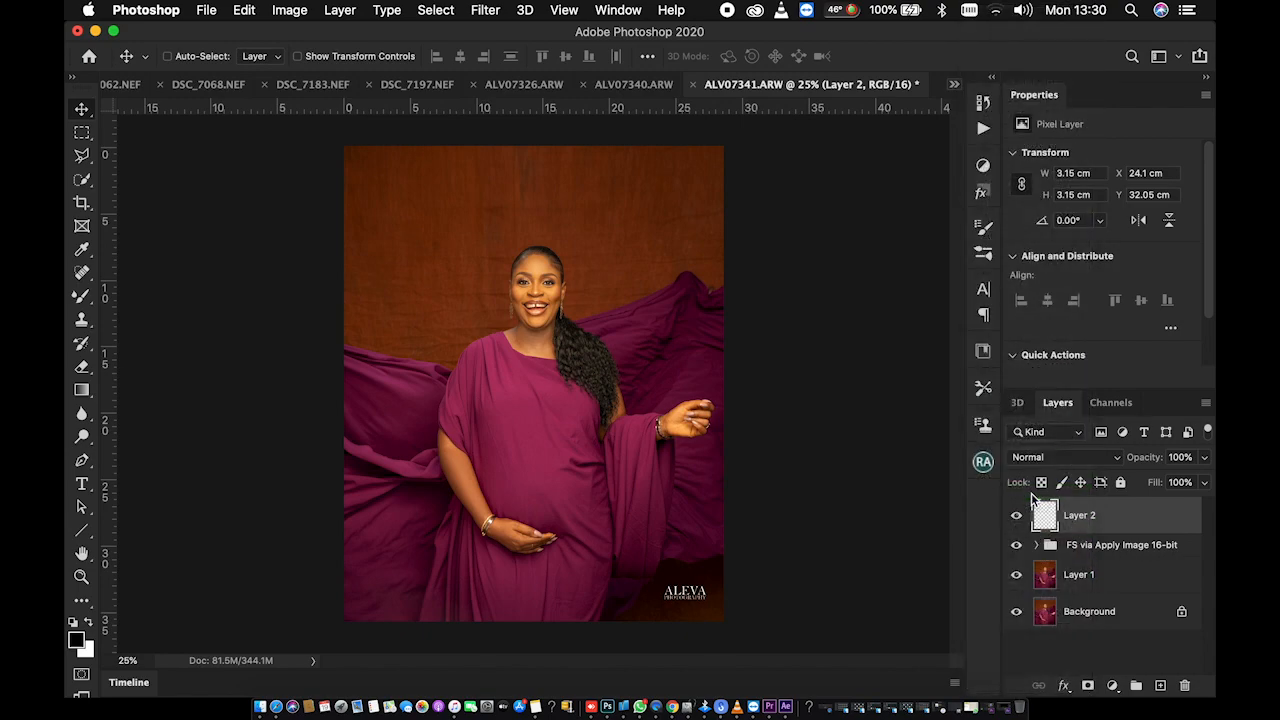